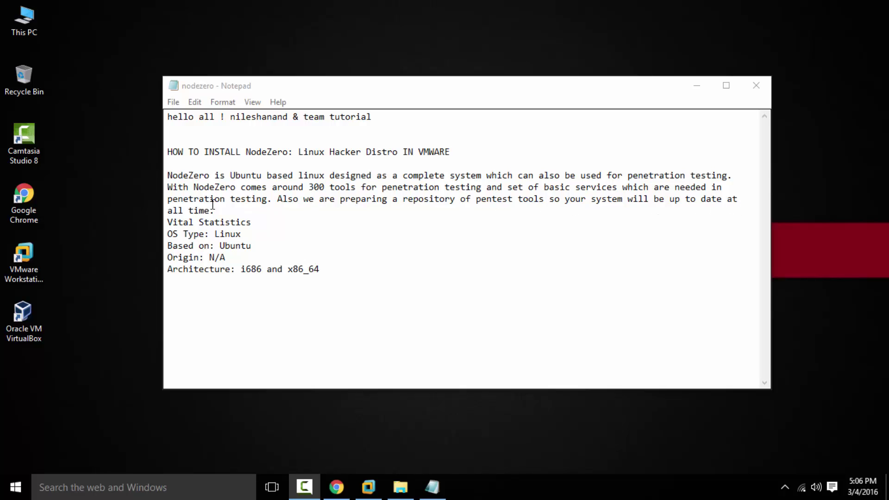
# - Select the OS Type, Based on, Origin and Architecture lines in the nodezero notes, then minimize Notepad
pyautogui.click(169, 230)
pyautogui.moveTo(241, 233); pyautogui.dragTo(157, 237)
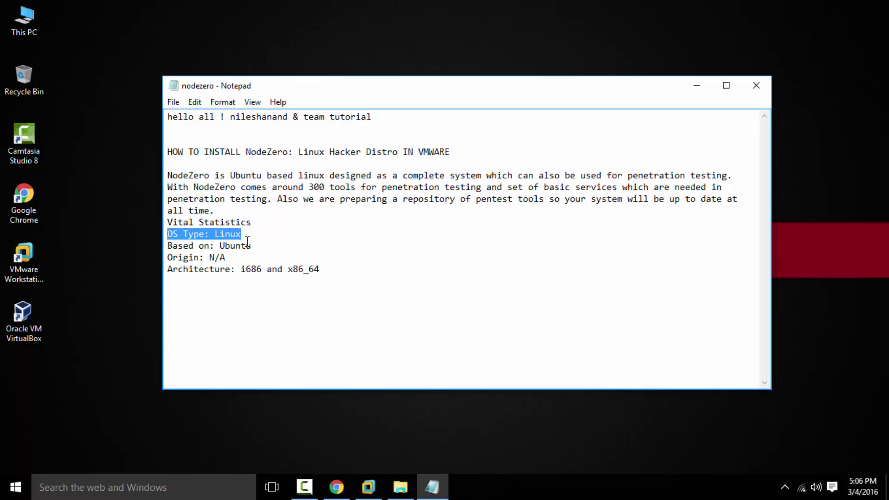
pyautogui.moveTo(252, 245); pyautogui.dragTo(165, 246)
pyautogui.moveTo(247, 258); pyautogui.dragTo(165, 257)
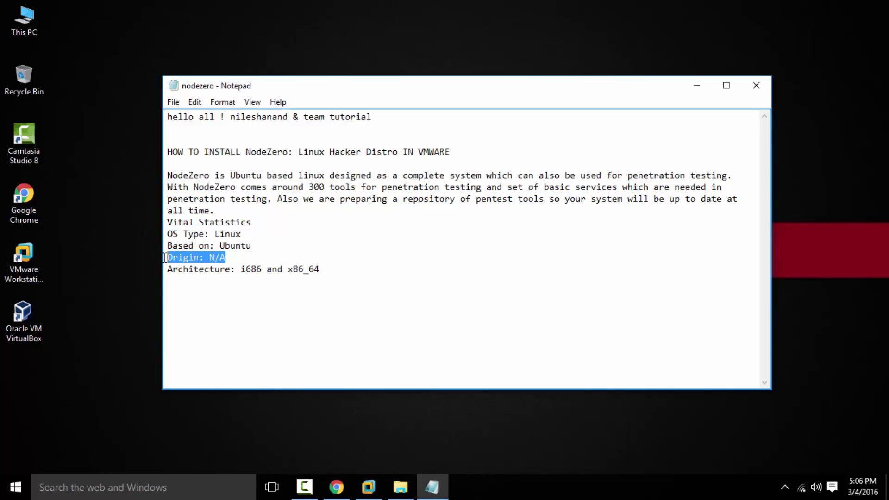
pyautogui.moveTo(320, 269); pyautogui.dragTo(166, 270)
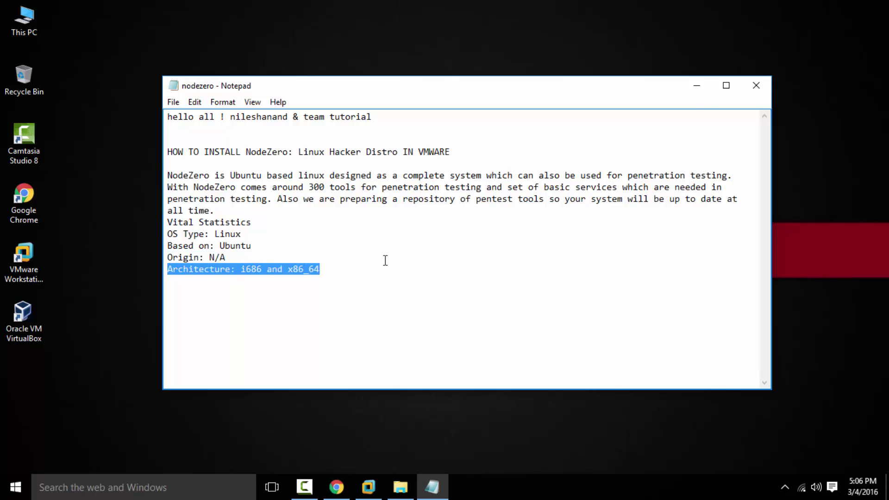
pyautogui.click(697, 86)
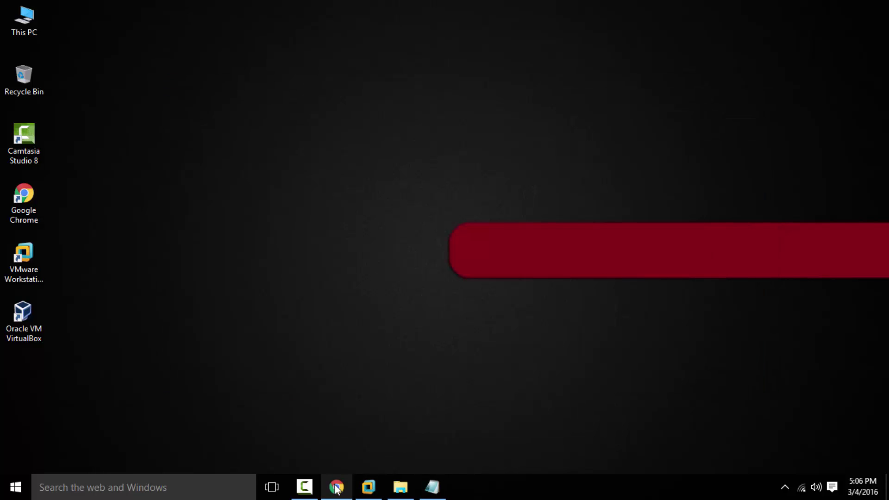
pyautogui.click(337, 487)
pyautogui.click(828, 10)
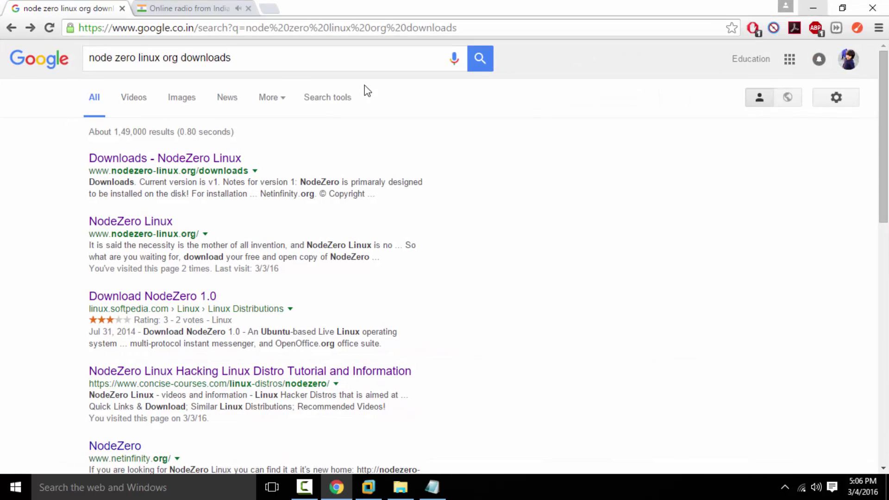
pyautogui.moveTo(259, 65); pyautogui.dragTo(85, 60)
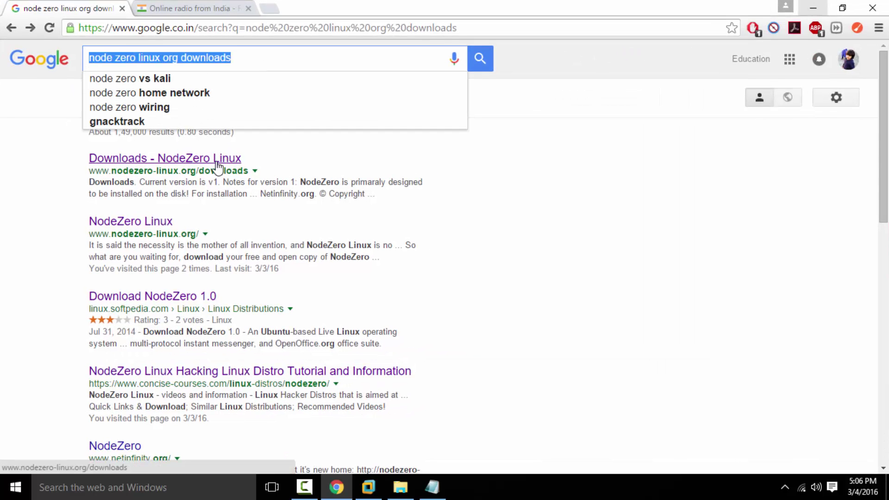
pyautogui.click(812, 8)
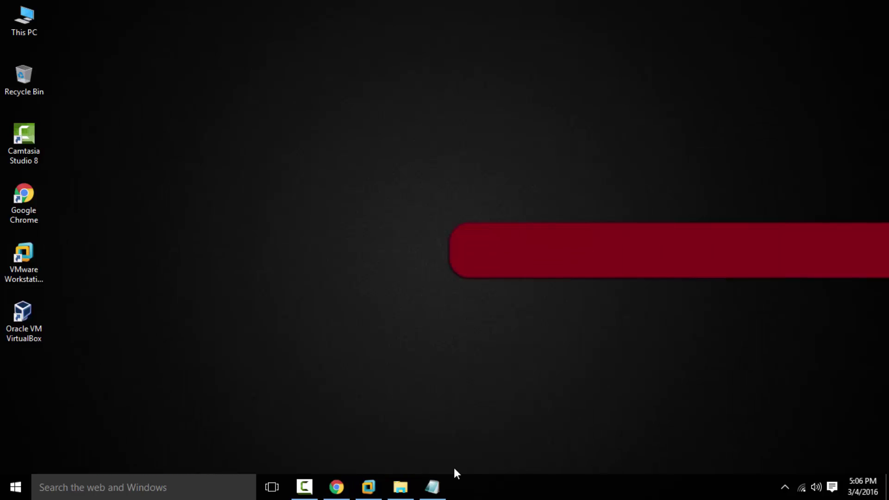
pyautogui.doubleClick(24, 21)
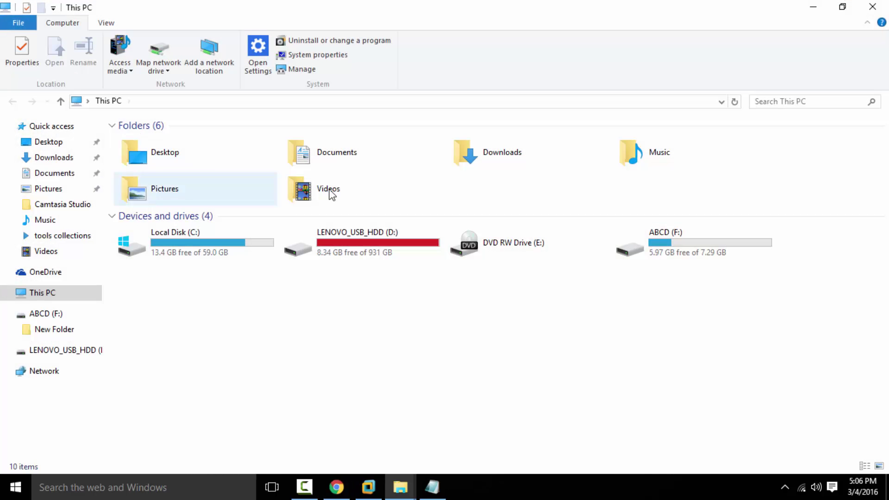
pyautogui.click(517, 162)
pyautogui.doubleClick(516, 159)
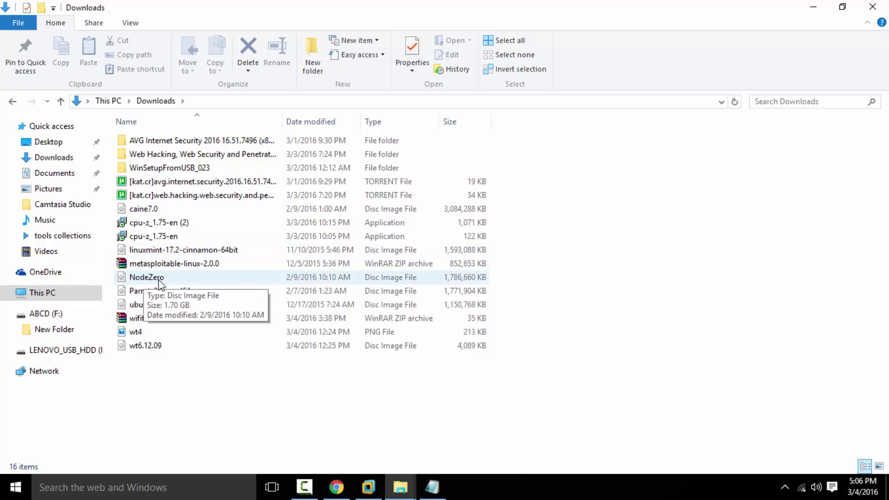
# - Open VMware Workstation, check its version under Help > About, and launch the New Virtual Machine wizard
pyautogui.click(872, 6)
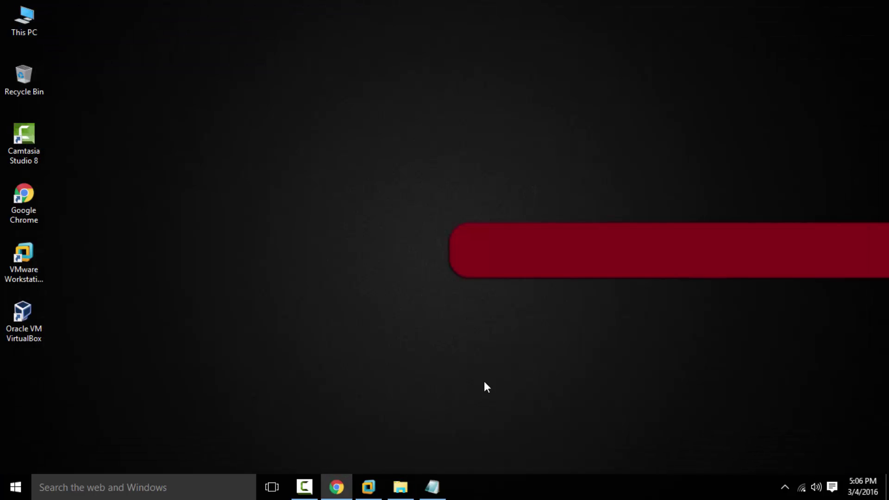
pyautogui.click(365, 490)
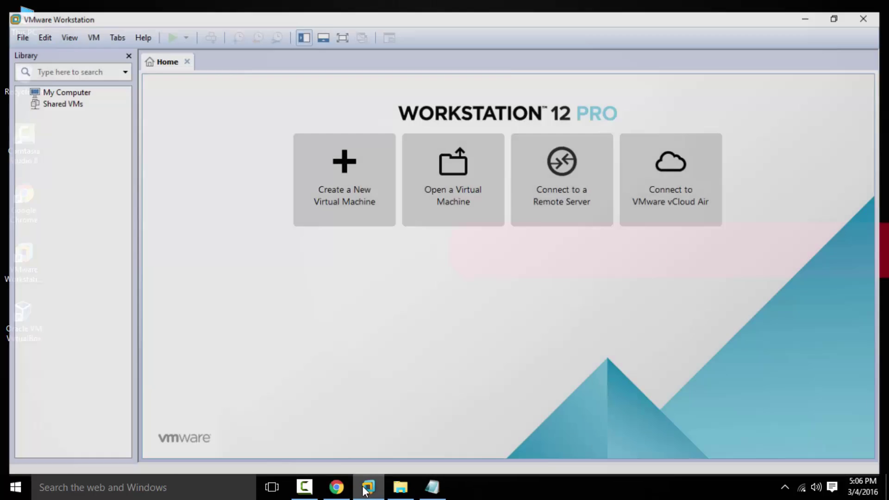
pyautogui.click(136, 27)
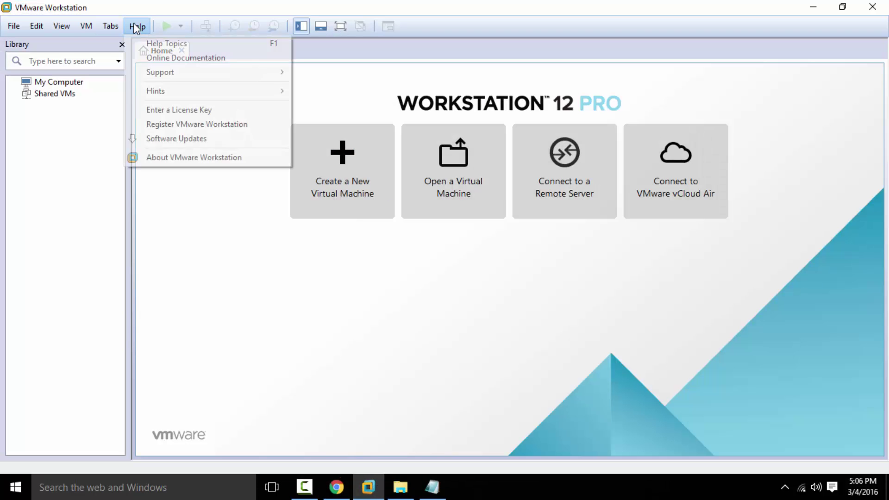
pyautogui.click(183, 157)
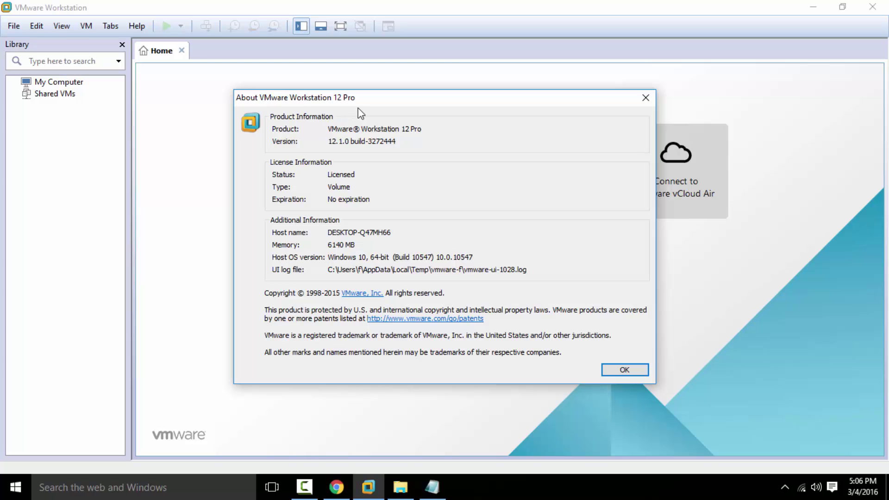
pyautogui.click(625, 370)
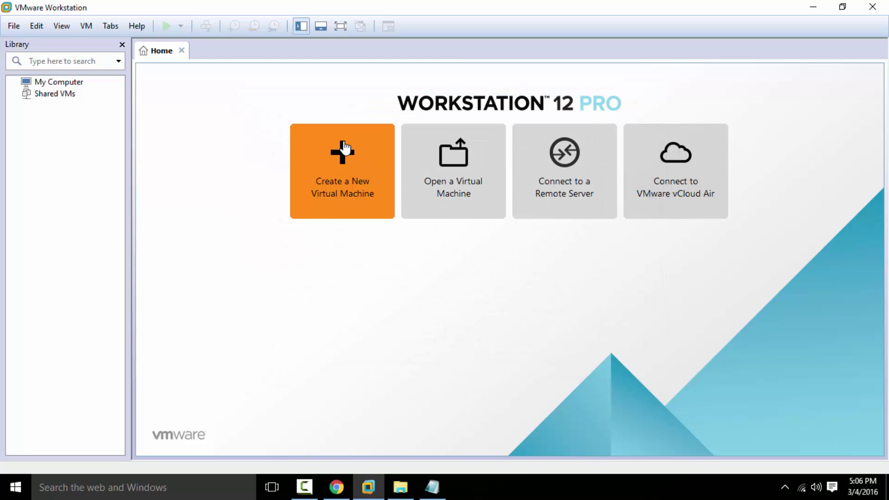
pyautogui.click(350, 184)
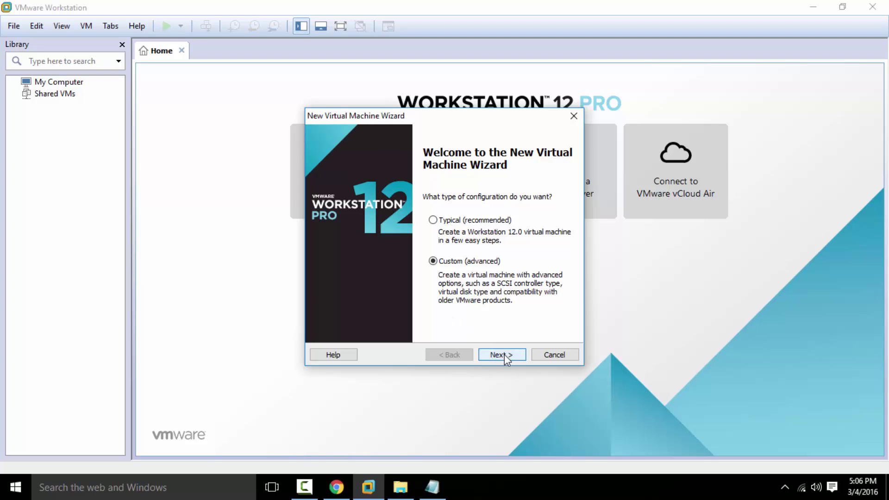
# - Pass the welcome and compatibility pages and pick NodeZero.iso from Downloads as the installer disc image
pyautogui.click(504, 355)
pyautogui.click(501, 355)
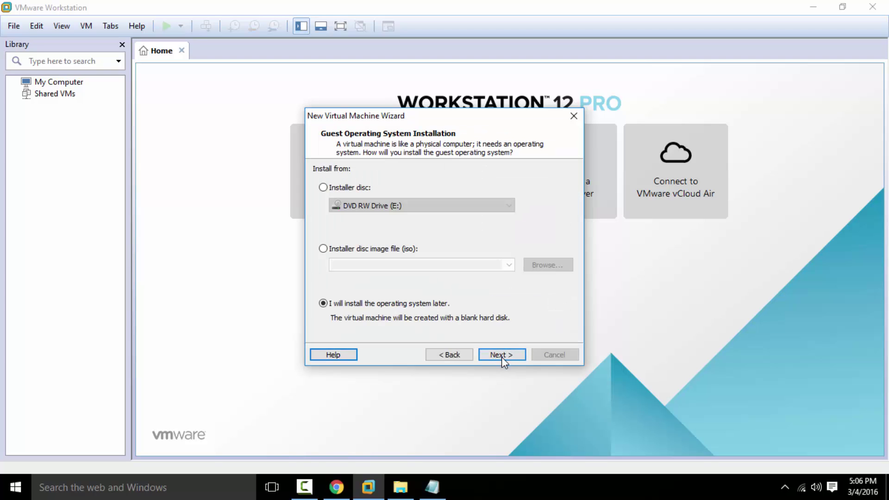
pyautogui.click(387, 250)
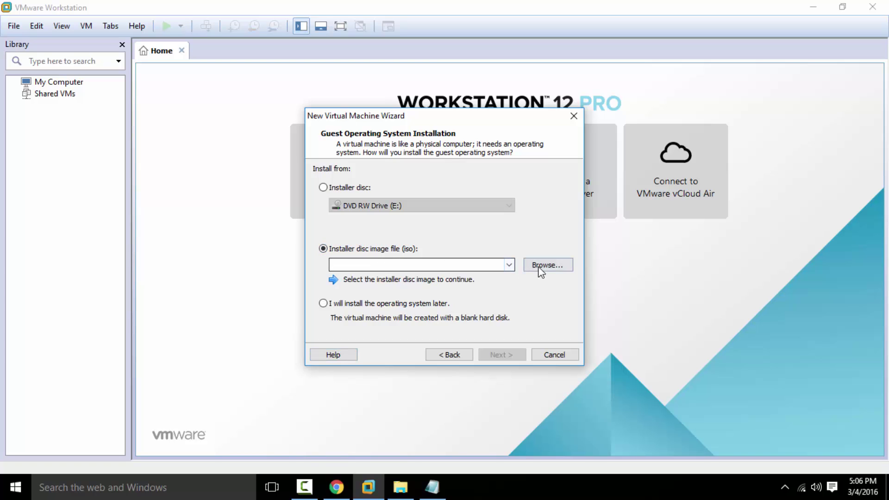
pyautogui.click(546, 268)
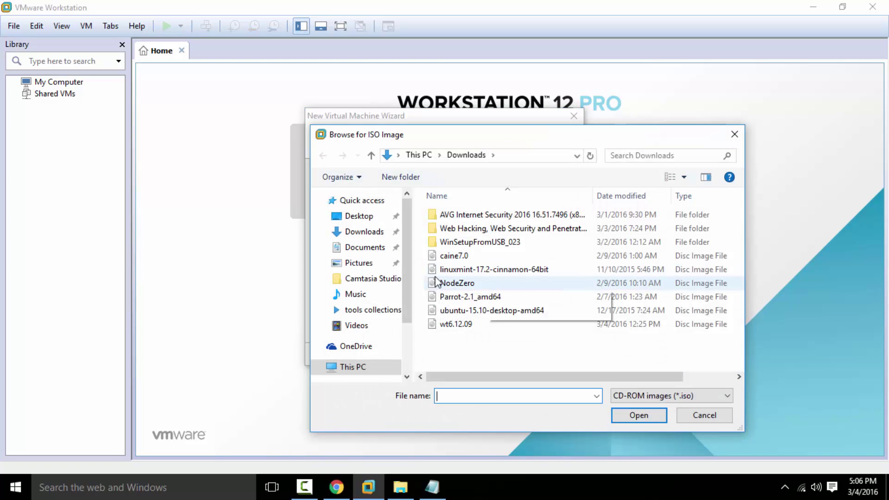
pyautogui.click(461, 285)
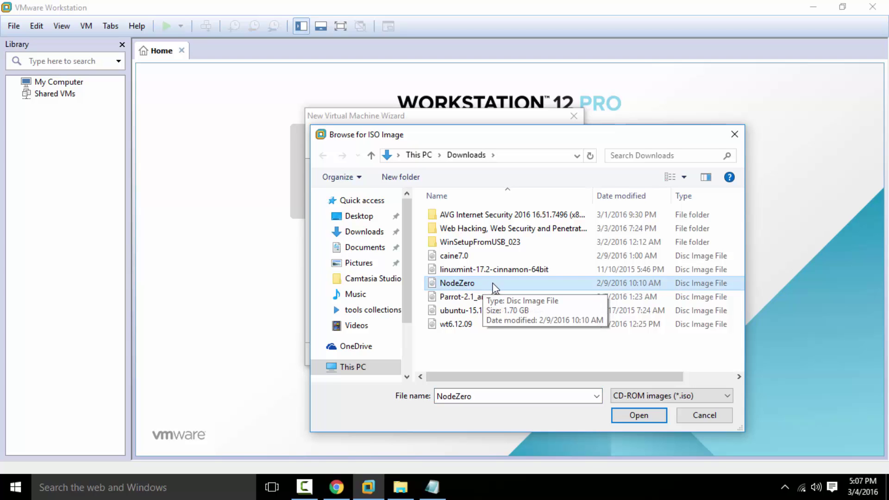
pyautogui.doubleClick(480, 396)
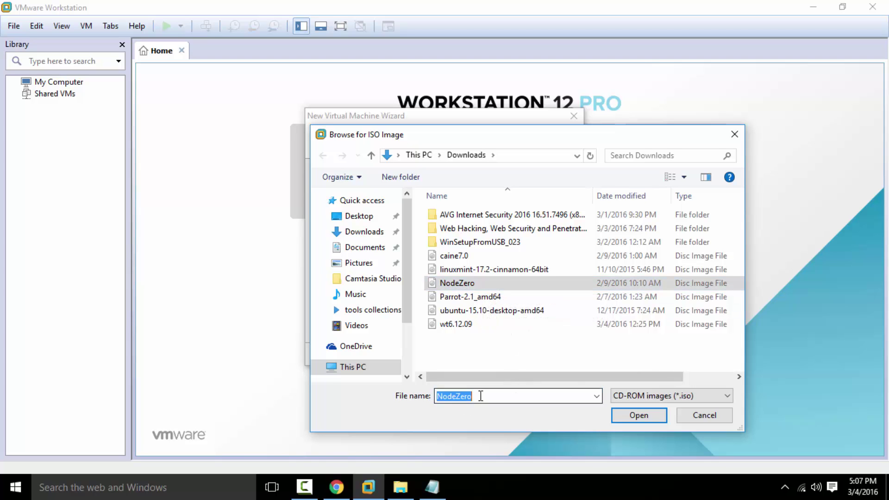
pyautogui.click(639, 415)
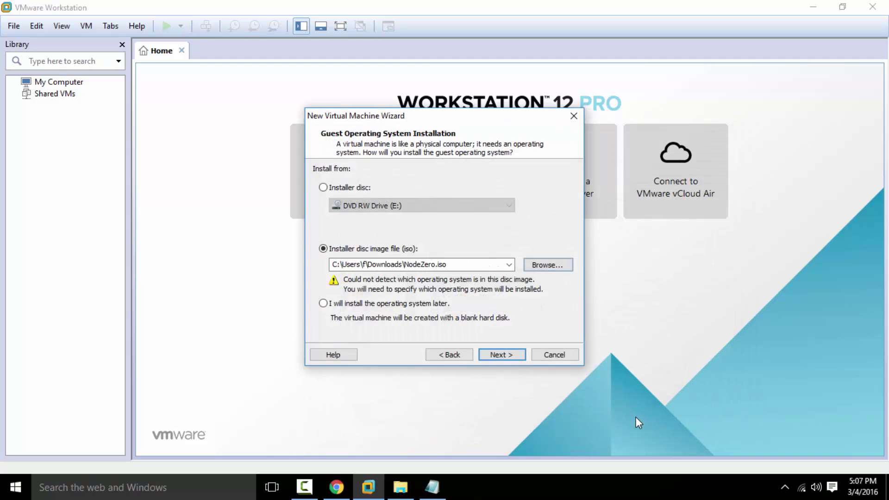
# - Accept Linux Ubuntu as the guest OS and name the VM 'NodeZero_ Linux Hacker Distro'
pyautogui.click(501, 357)
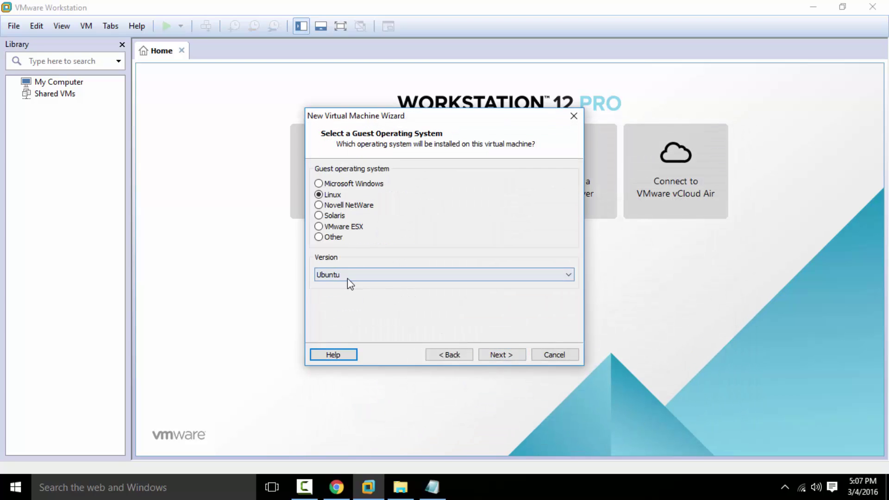
pyautogui.click(498, 355)
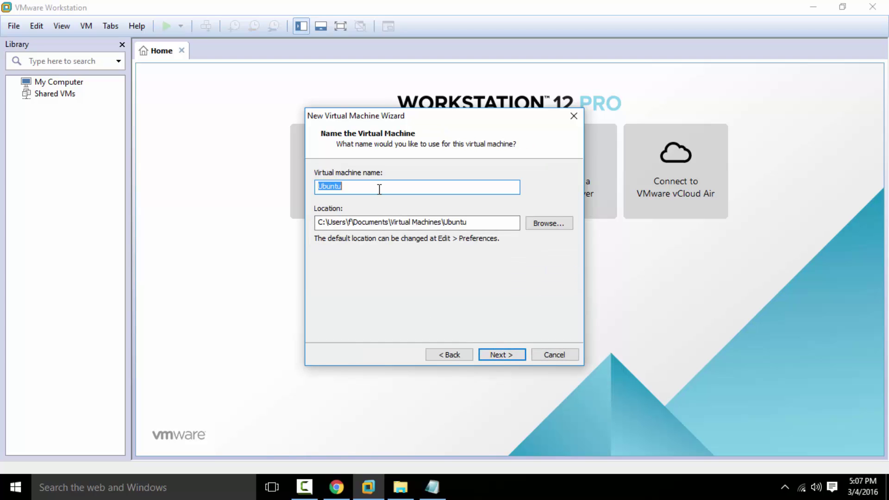
pyautogui.write('NODEZERO')
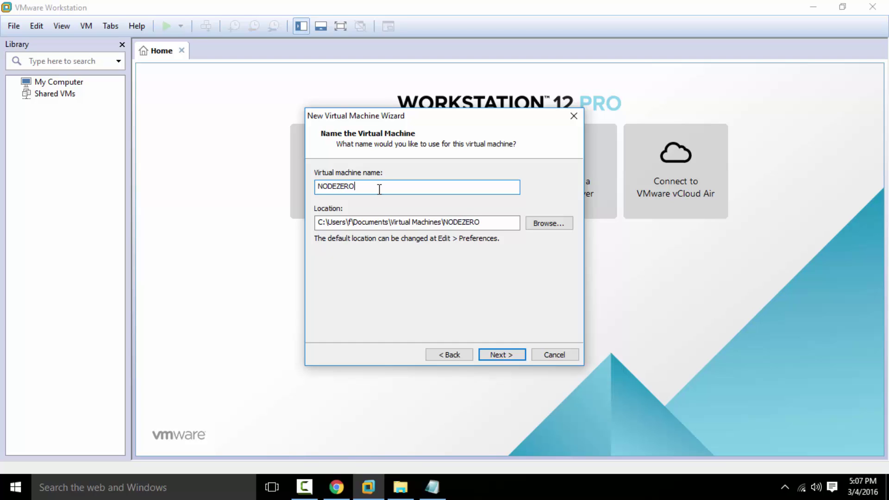
pyautogui.press('BackSpace')
pyautogui.press('BackSpace')
pyautogui.press('BackSpace')
pyautogui.press('BackSpace')
pyautogui.press('BackSpace')
pyautogui.press('BackSpace')
pyautogui.press('BackSpace')
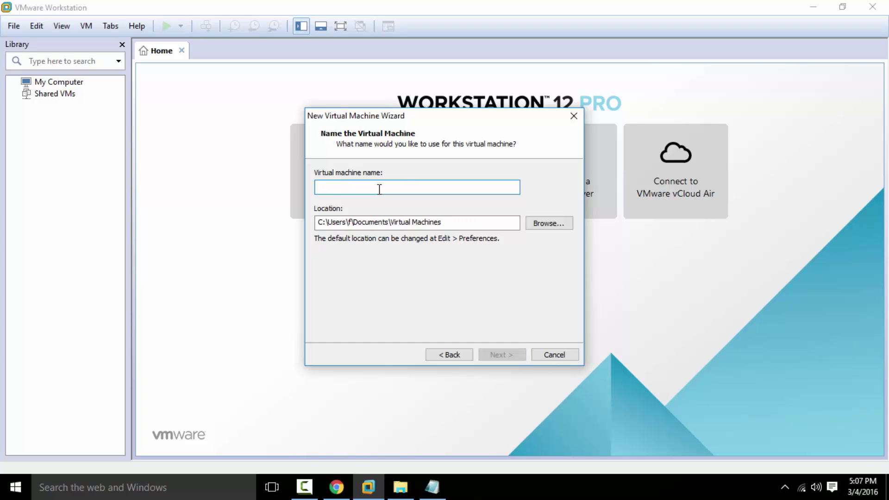
pyautogui.write('NodeZero_ Linux Hacker Distro')
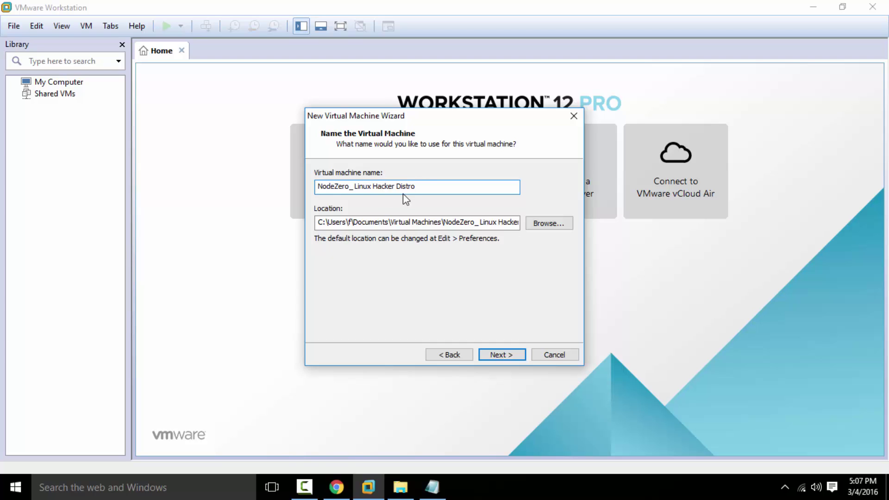
pyautogui.moveTo(424, 185); pyautogui.dragTo(295, 184)
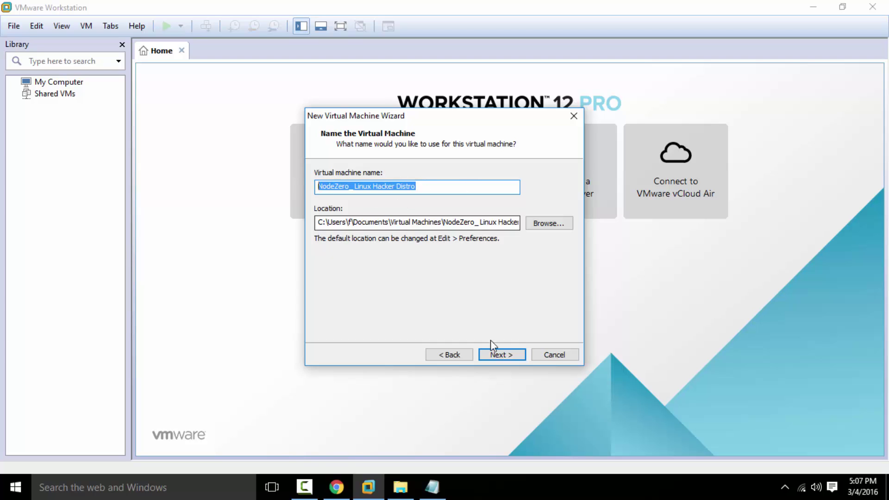
pyautogui.click(496, 355)
# - Raise memory to 4096 MB, keeping NAT networking, the default I/O controller and SCSI disk type
pyautogui.click(497, 355)
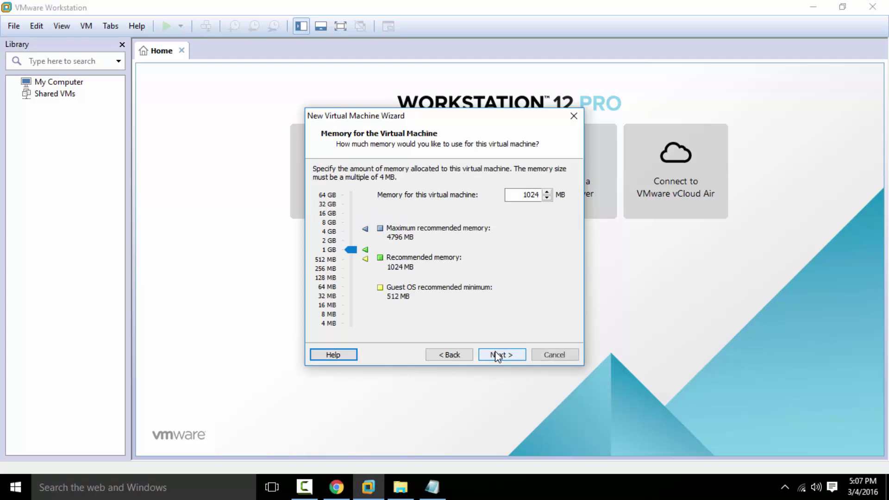
pyautogui.moveTo(351, 250); pyautogui.dragTo(353, 235)
pyautogui.click(502, 355)
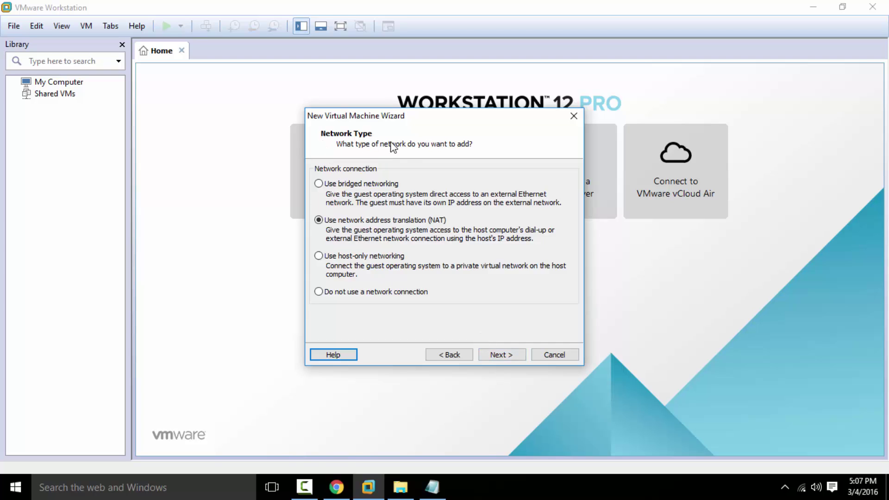
pyautogui.click(498, 353)
pyautogui.click(499, 355)
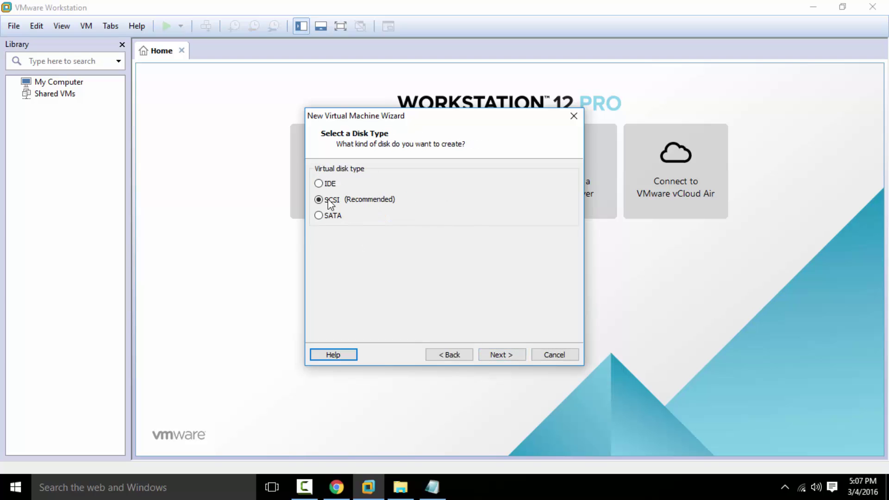
pyautogui.click(496, 356)
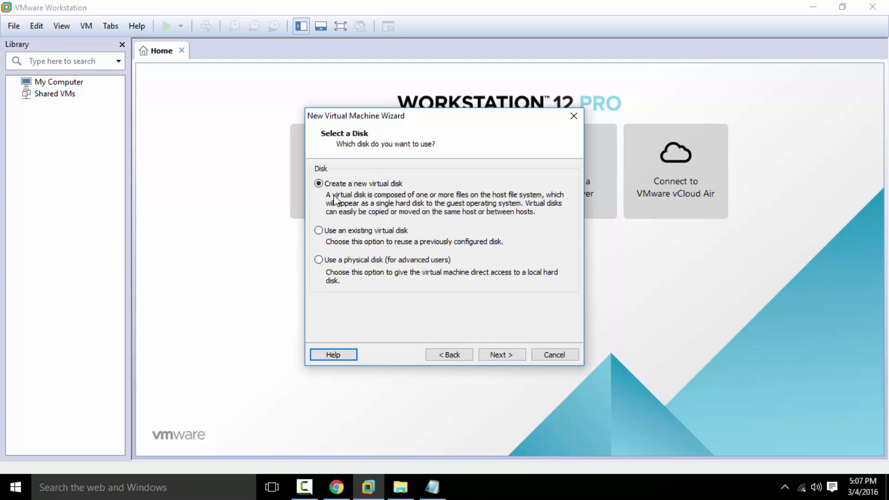
# - Keep the 20 GB disk stored as a single file, accept the disk file name, and finish
pyautogui.click(504, 356)
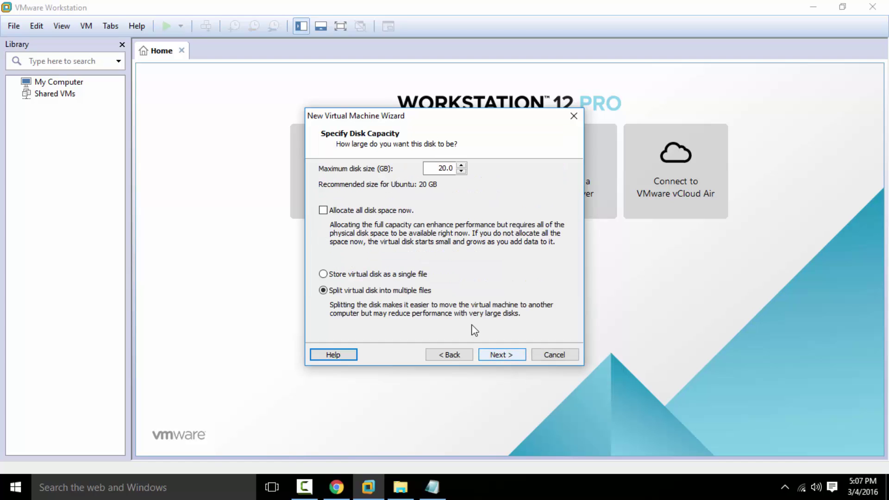
pyautogui.click(367, 277)
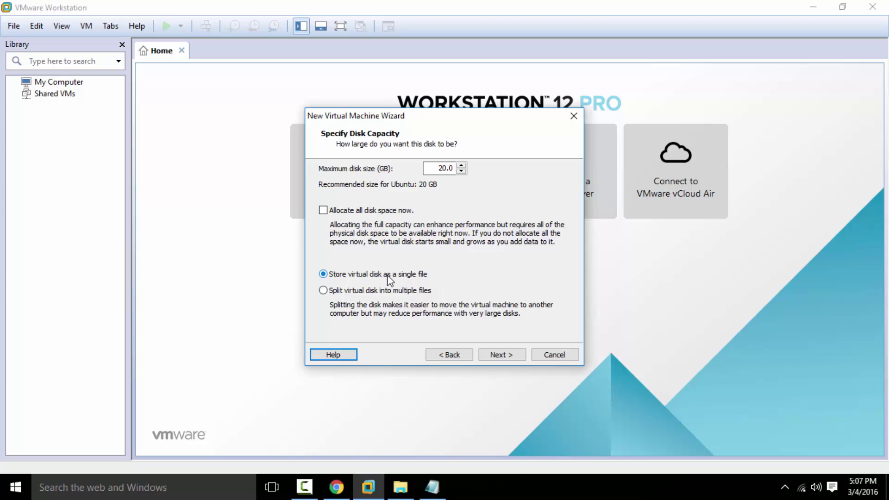
pyautogui.click(350, 290)
pyautogui.click(344, 275)
pyautogui.click(505, 355)
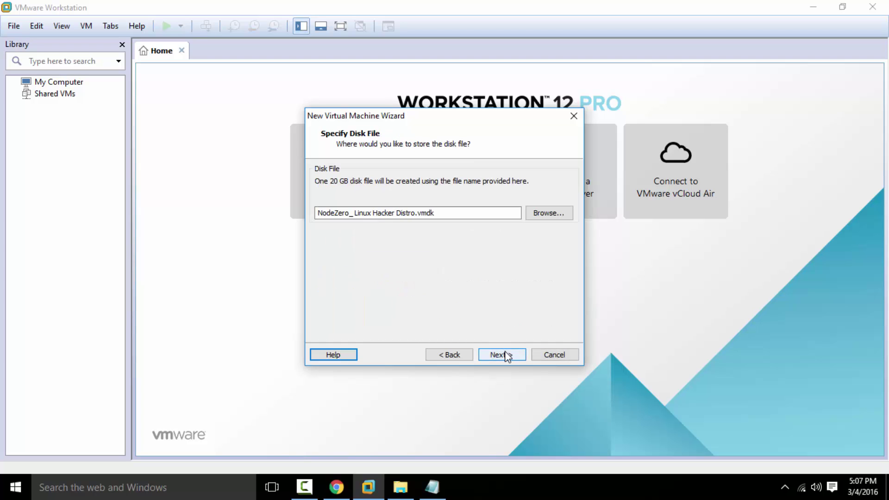
pyautogui.click(505, 356)
pyautogui.click(505, 356)
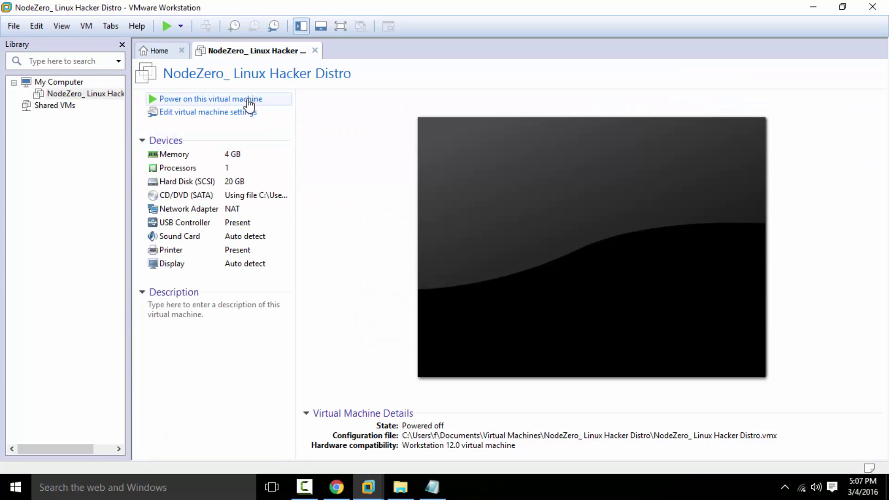
# - Power on the NodeZero VM, dismiss the notices, and close the Library sidebar and Home tab
pyautogui.click(223, 101)
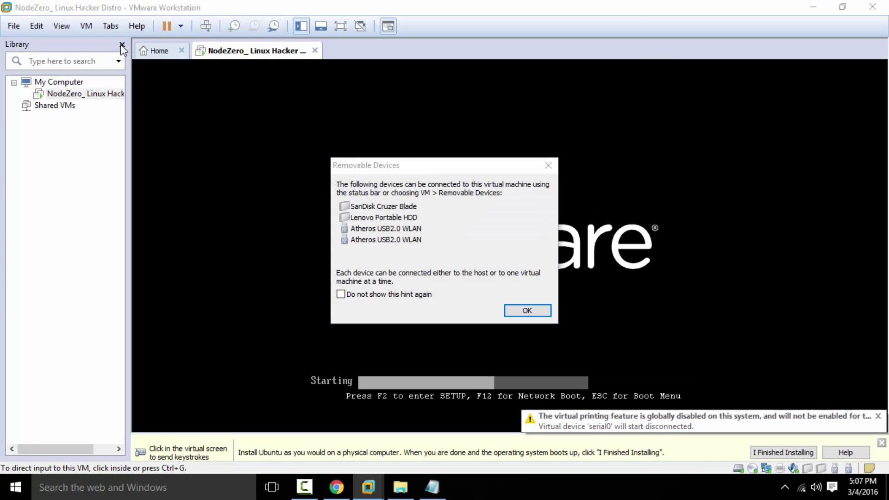
pyautogui.click(529, 311)
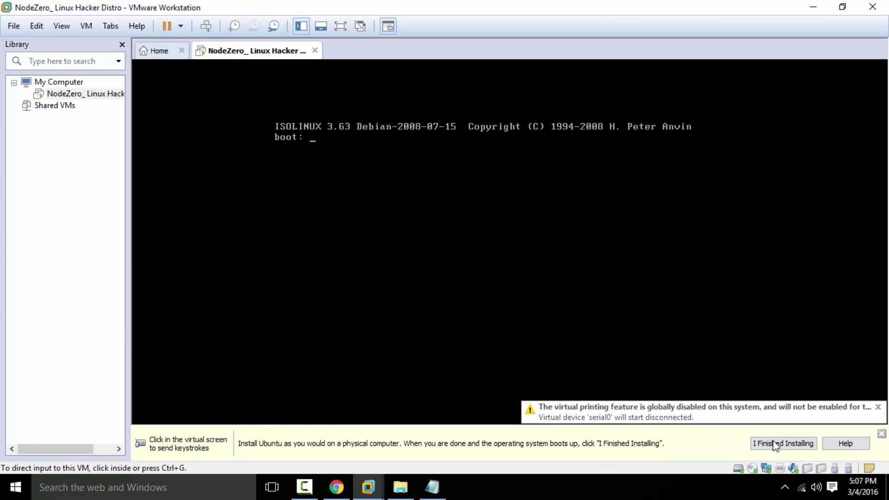
pyautogui.click(786, 447)
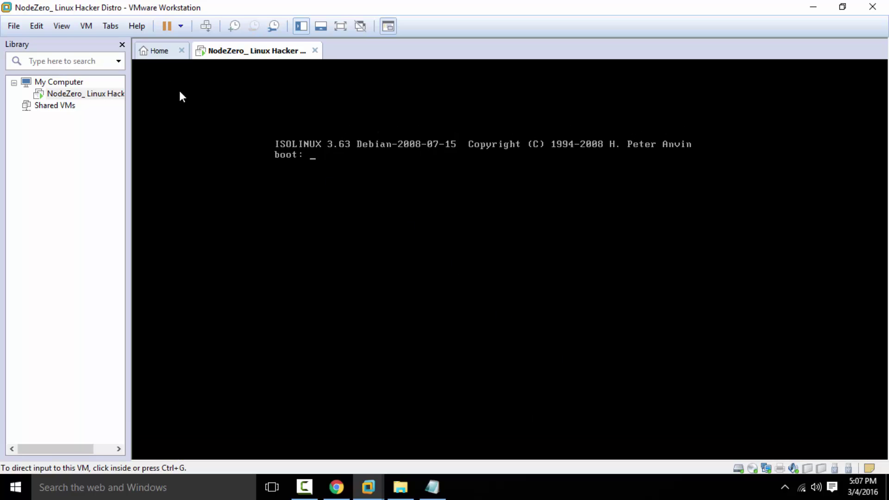
pyautogui.click(122, 45)
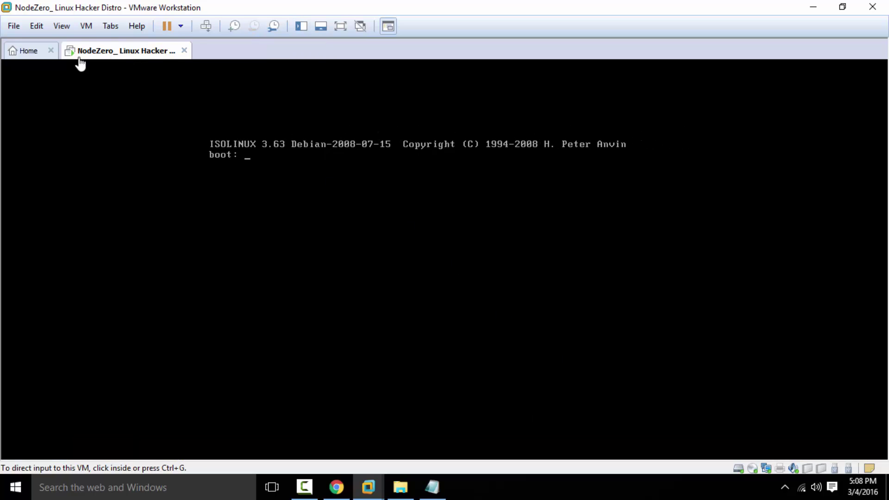
pyautogui.click(51, 51)
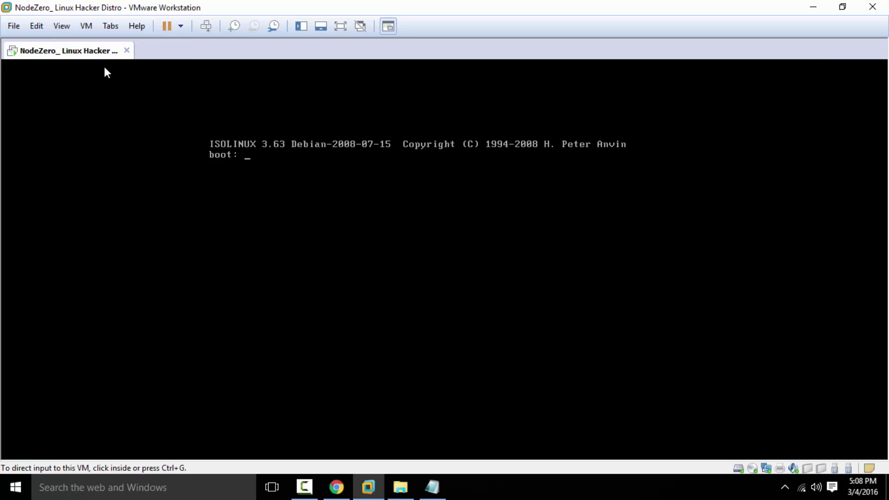
pyautogui.click(593, 157)
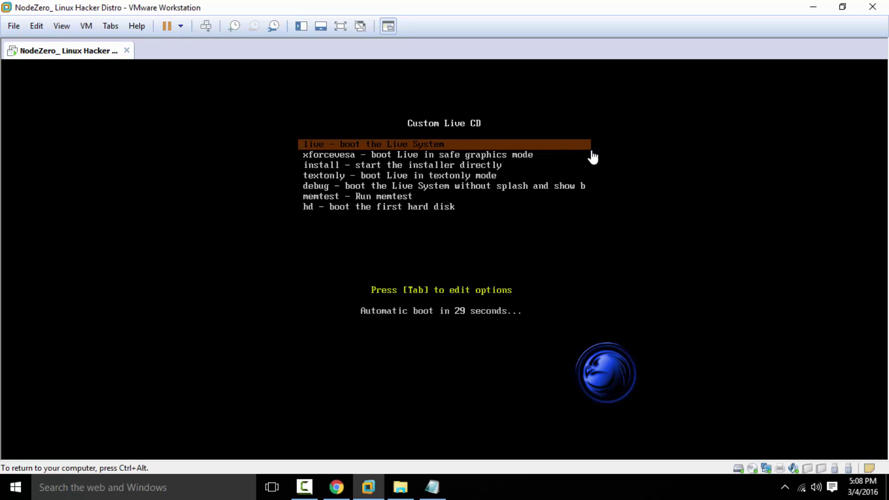
# - Highlight 'install' in the Live CD boot menu and boot it
pyautogui.hotkey('ctrl', 'alt')
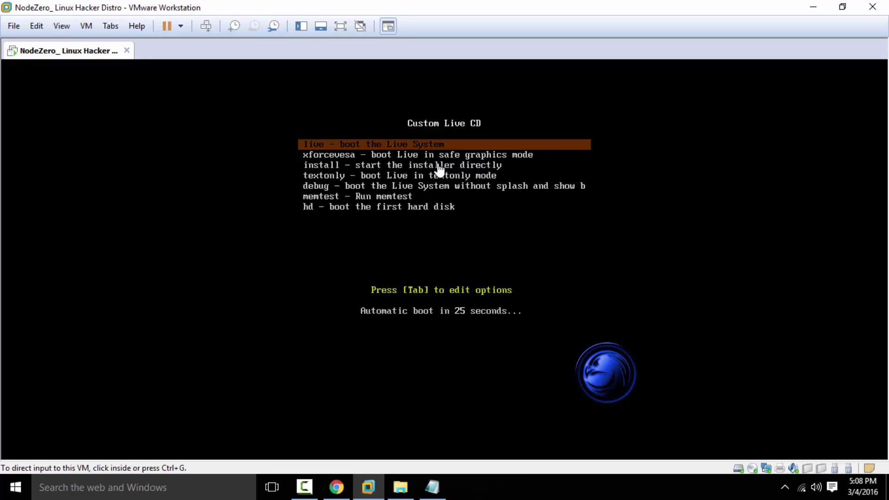
pyautogui.click(461, 174)
pyautogui.press('Down')
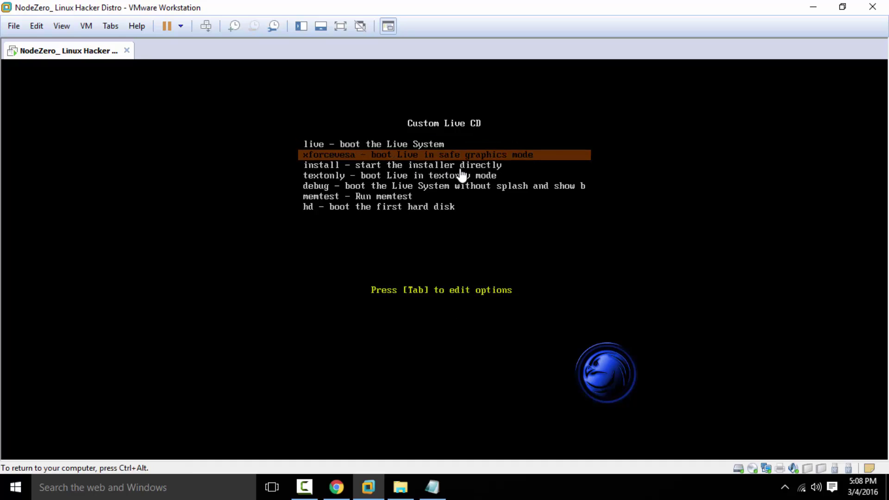
pyautogui.press('Down')
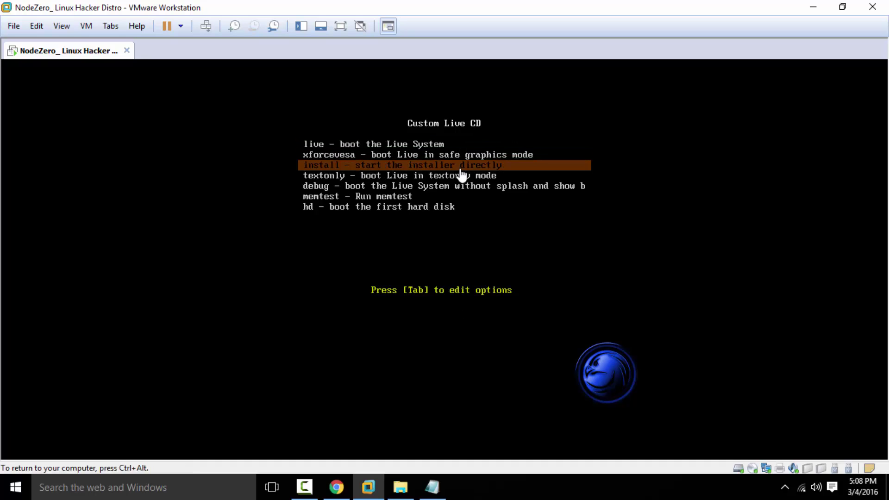
pyautogui.hotkey('ctrl', 'alt')
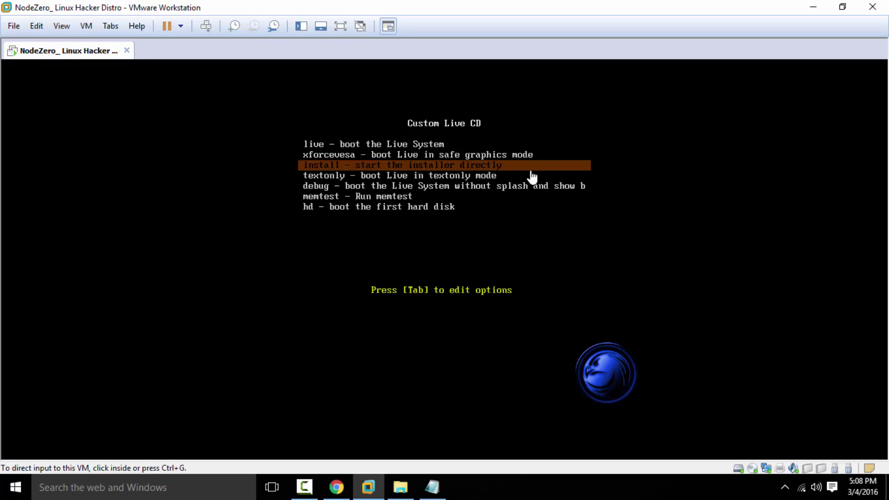
pyautogui.click(532, 178)
pyautogui.press('Return')
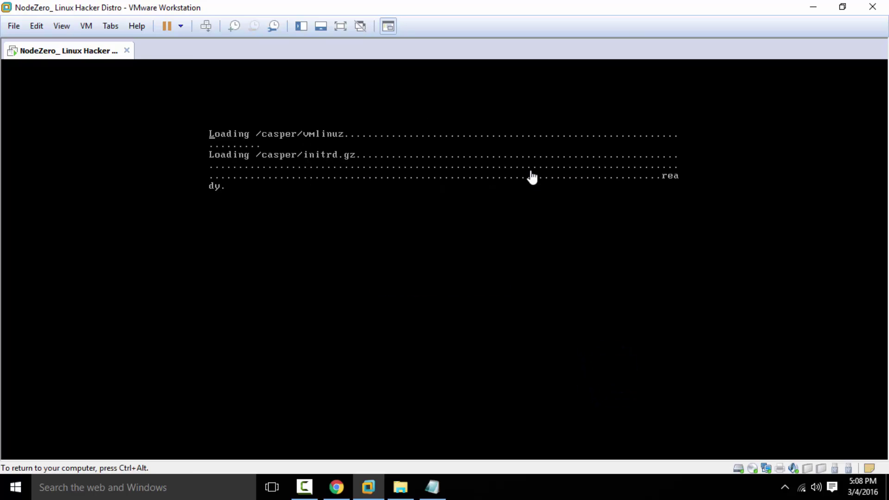
pyautogui.hotkey('ctrl', 'alt')
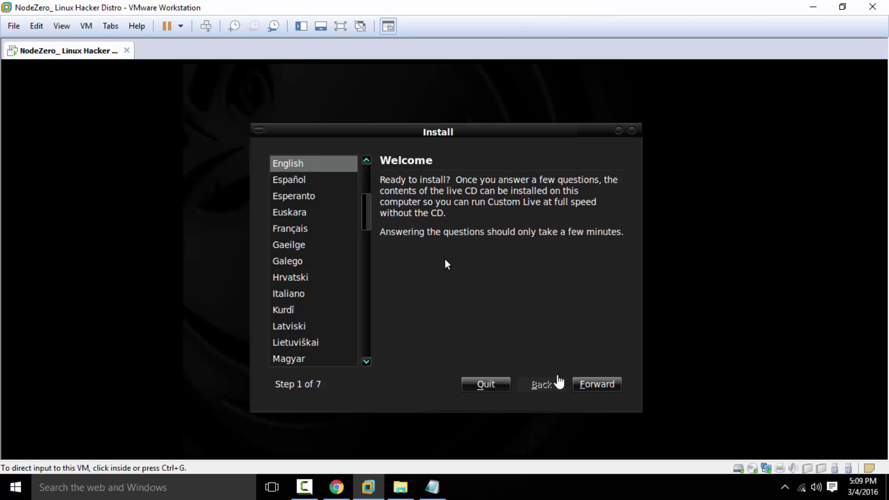
# - Step through the installer with English, India time zone, USA keyboard and entire-disk install
pyautogui.click(446, 263)
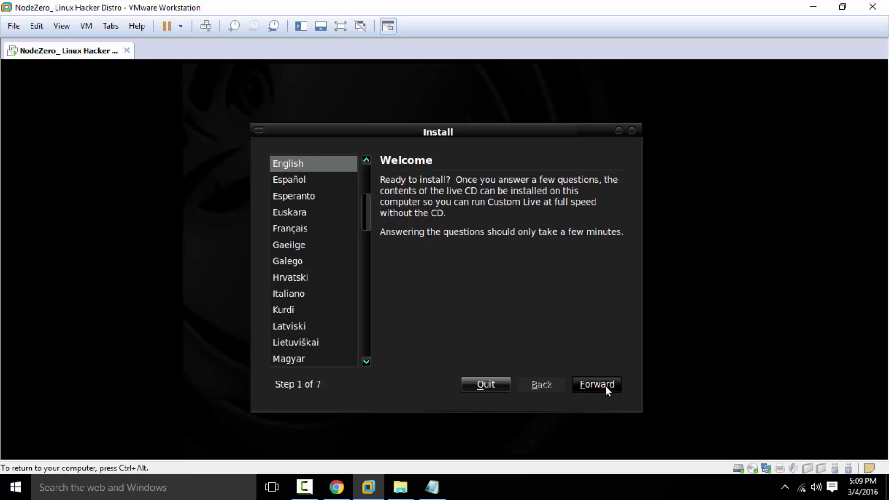
pyautogui.click(606, 386)
pyautogui.hotkey('ctrl', 'alt')
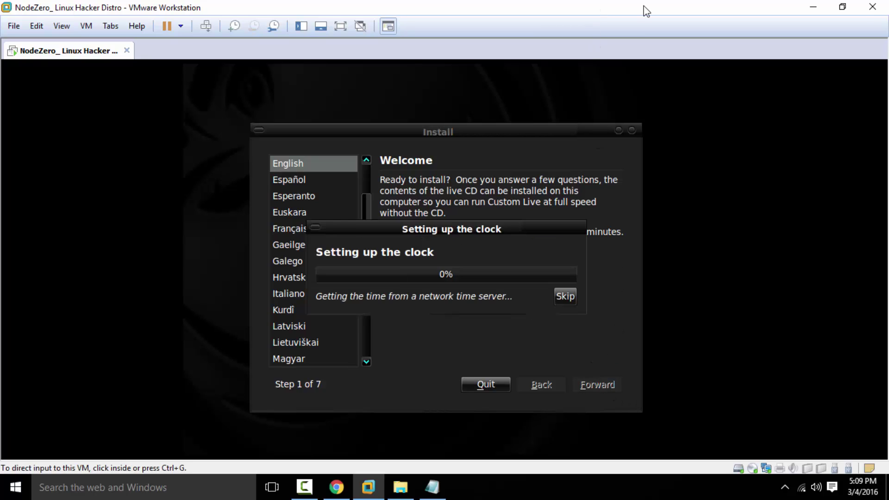
pyautogui.click(574, 83)
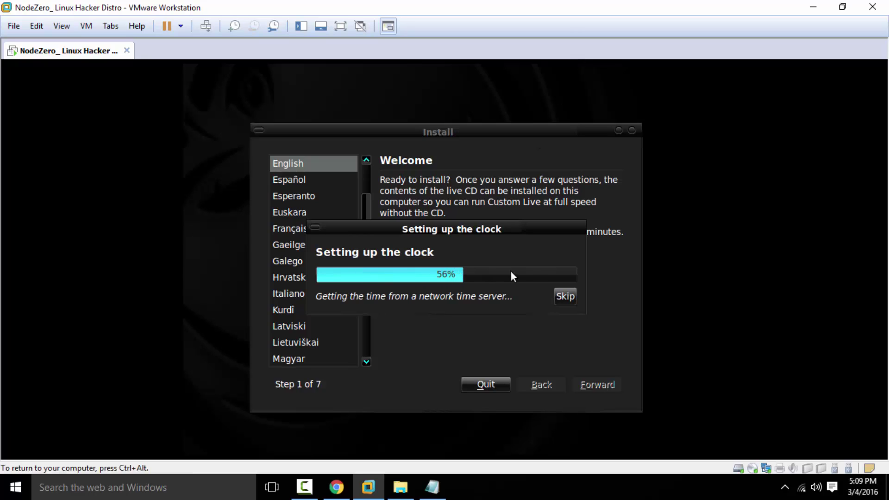
pyautogui.hotkey('ctrl', 'alt')
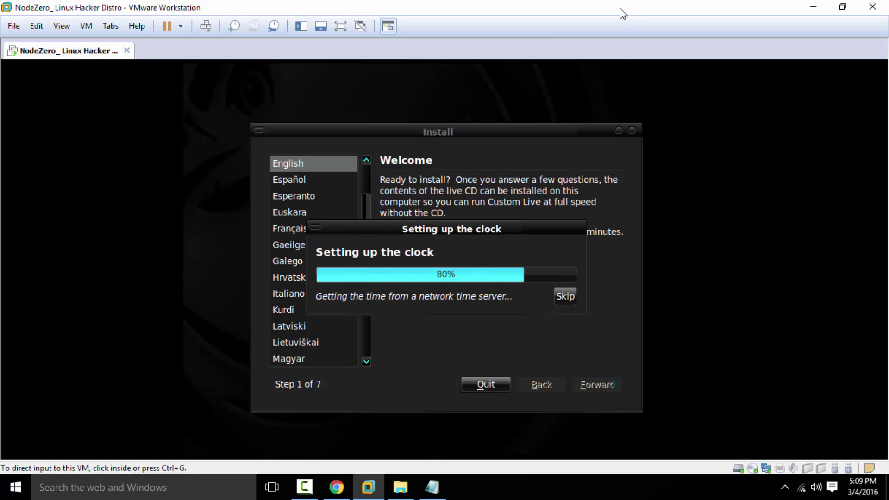
pyautogui.click(617, 63)
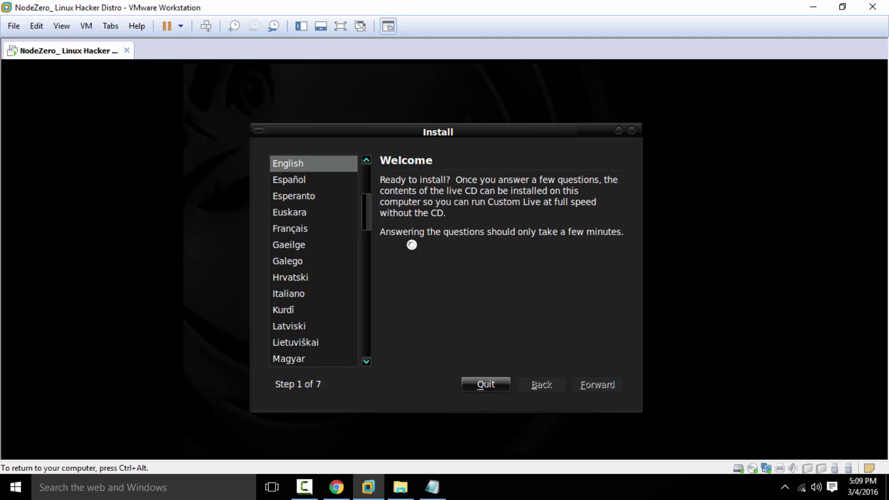
pyautogui.hotkey('ctrl', 'alt')
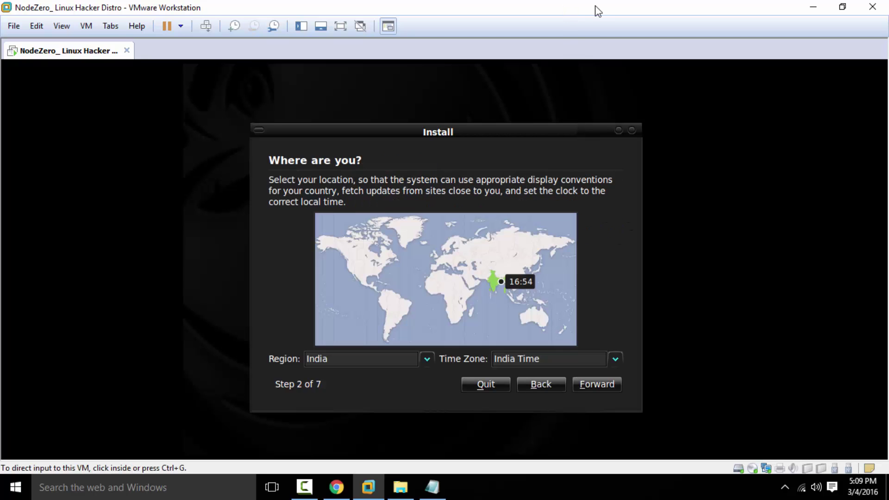
pyautogui.click(546, 140)
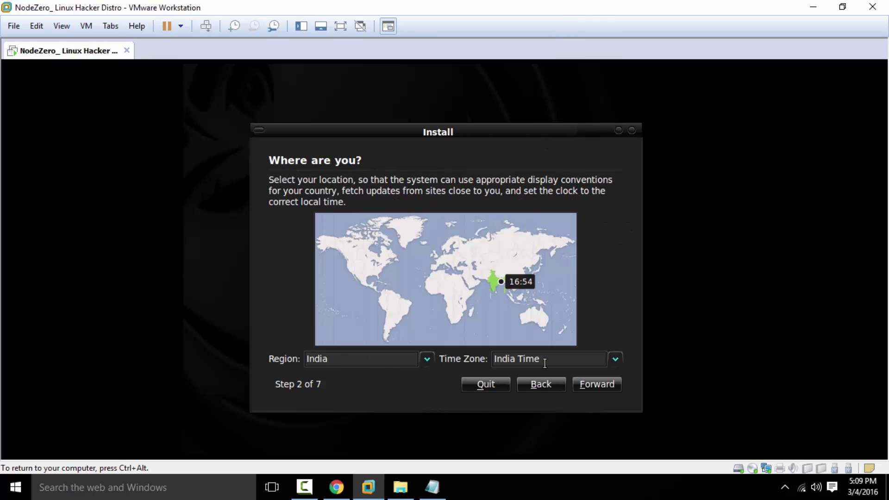
pyautogui.click(596, 383)
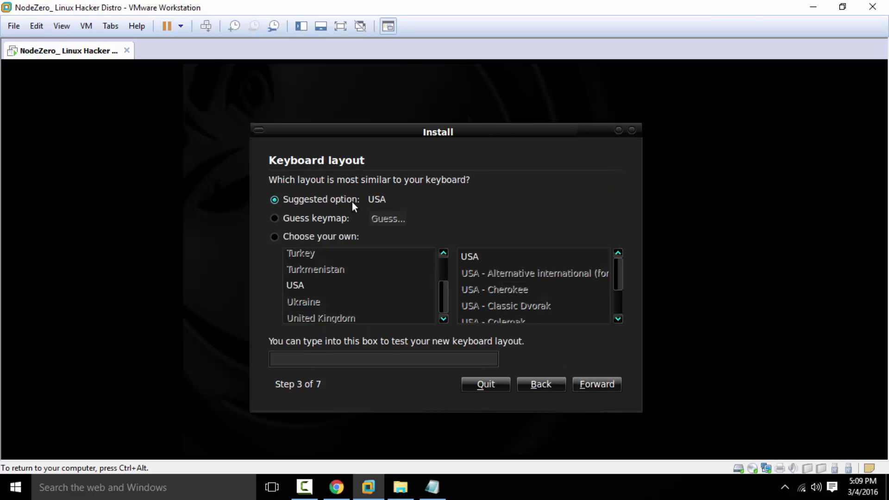
pyautogui.click(593, 386)
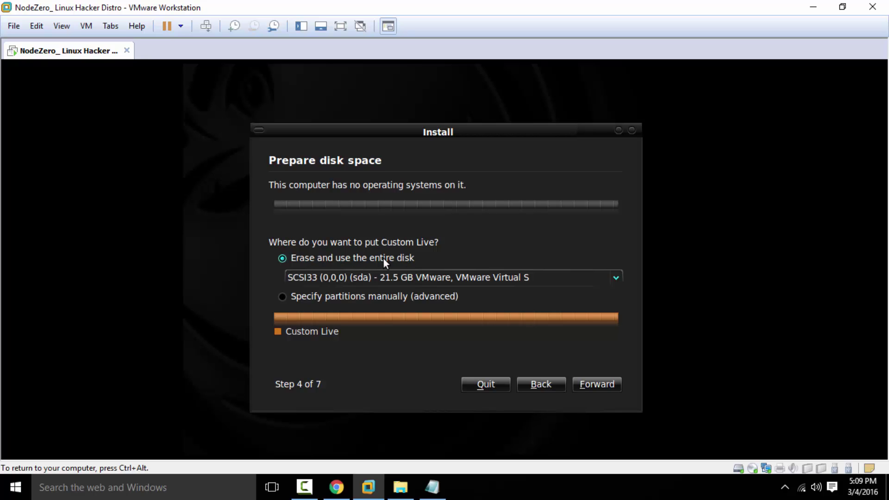
pyautogui.click(596, 385)
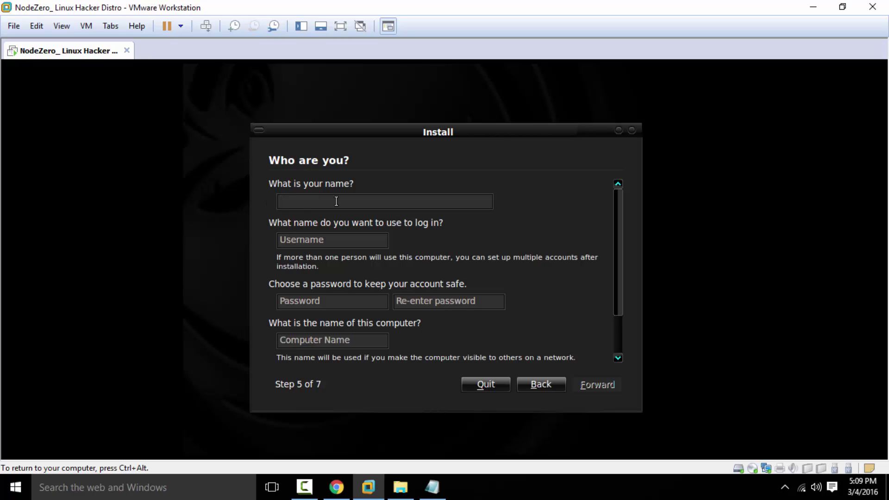
# - Enter the user name, type and confirm the account password, then start the installation from the summary
pyautogui.write('node')
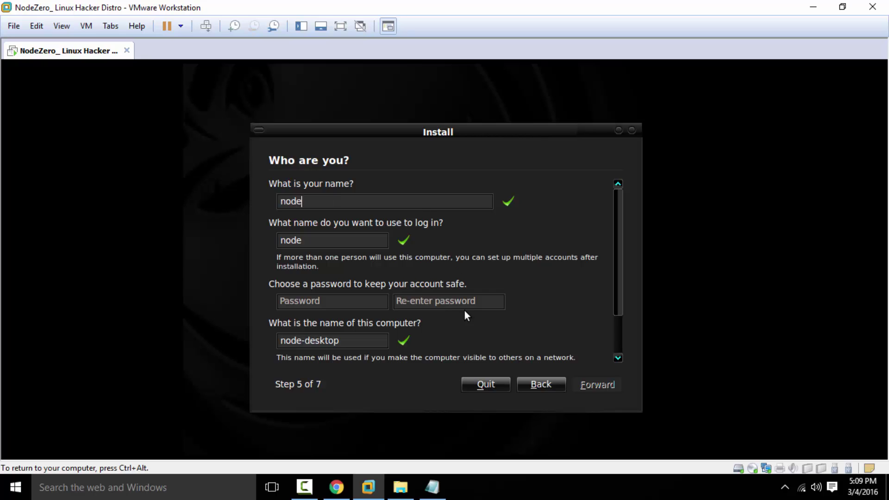
pyautogui.click(344, 304)
pyautogui.write('e')
pyautogui.press('Tab')
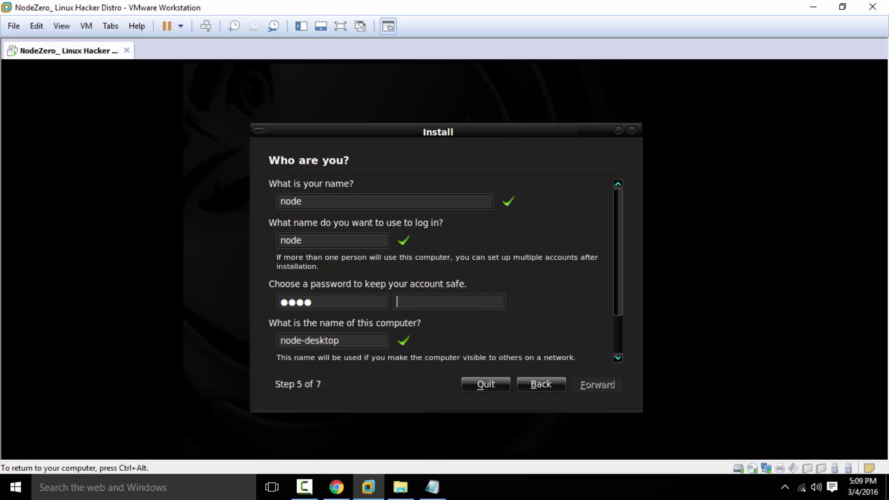
pyautogui.write('node')
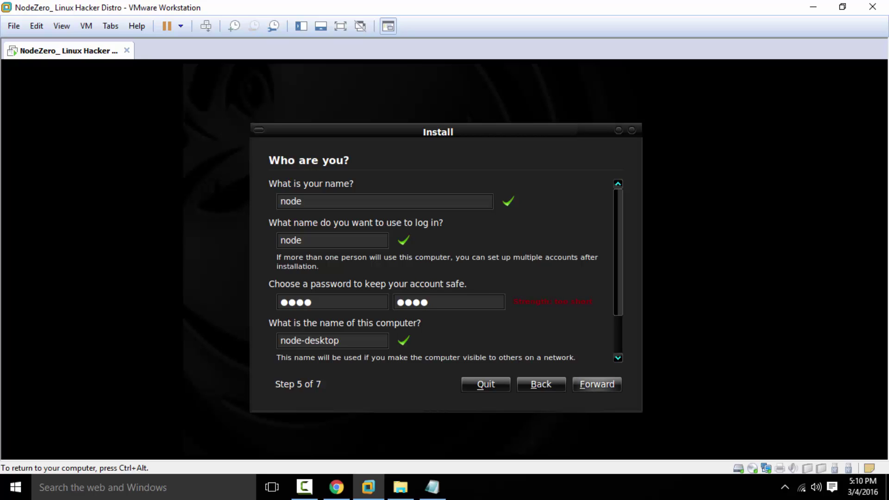
pyautogui.click(596, 384)
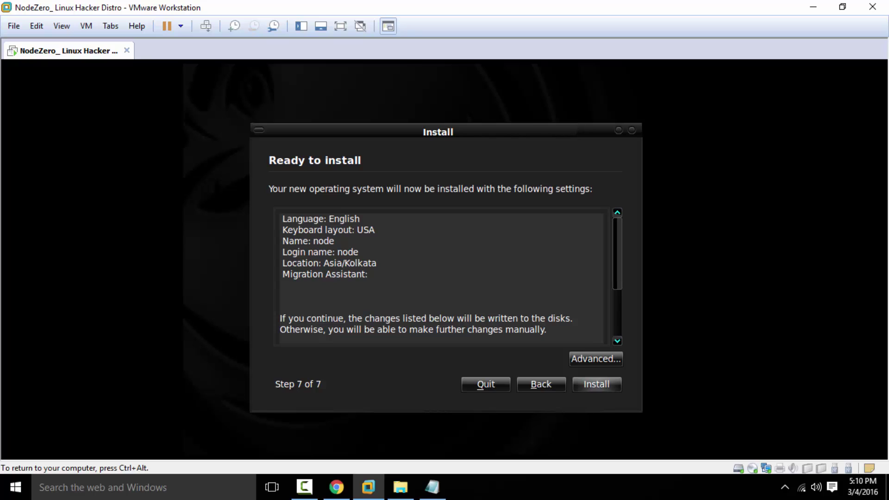
pyautogui.click(597, 385)
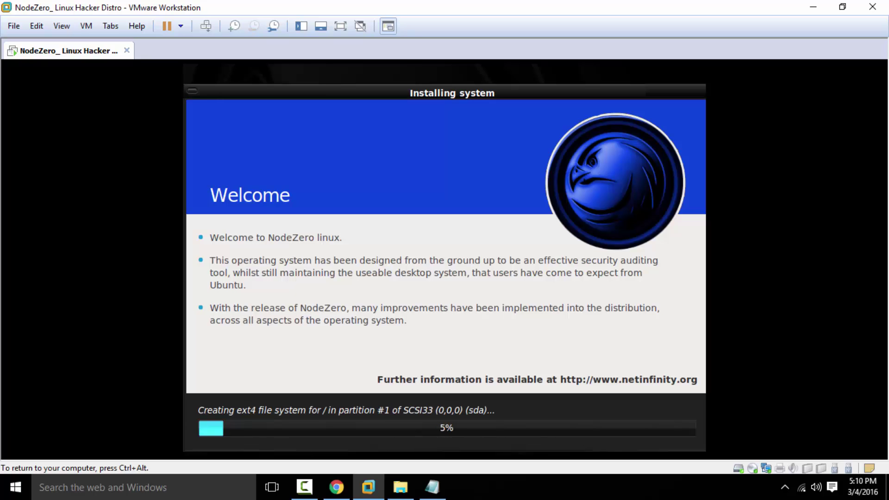
# - Wait for Copying files to reach 100% and the Installation Complete restart notice to appear
pyautogui.hotkey('ctrl', 'alt')
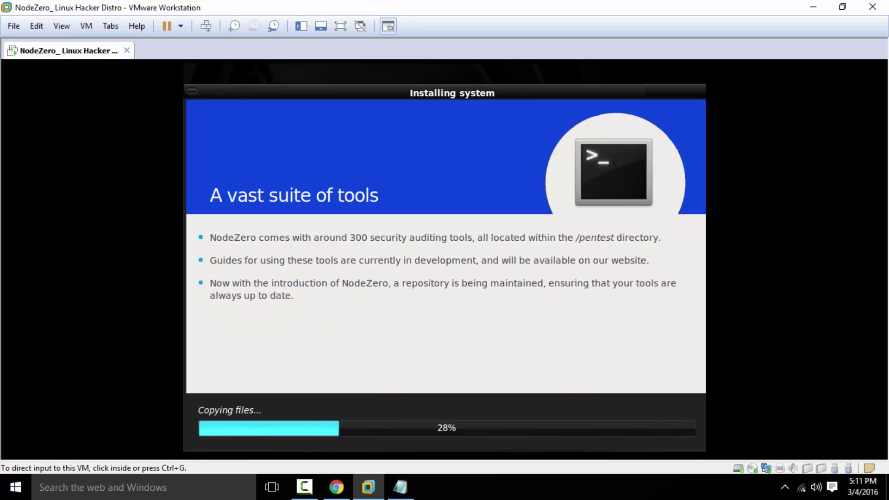
pyautogui.hotkey('ctrl', 'g')
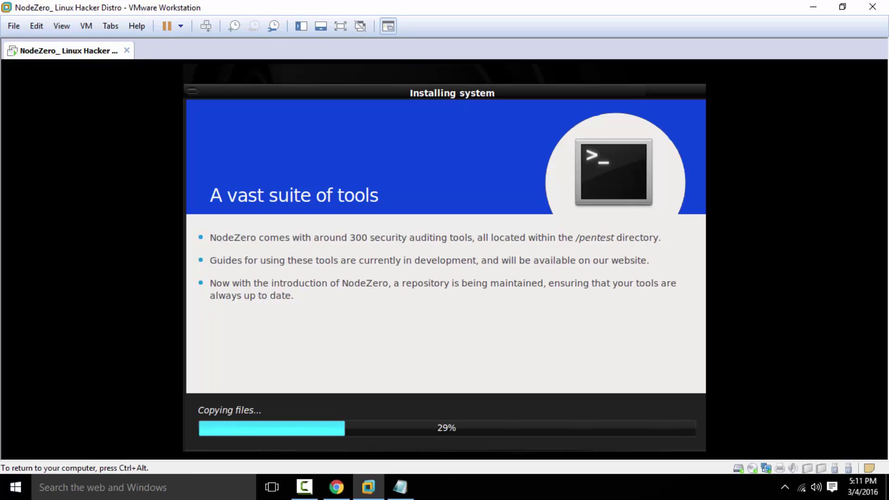
pyautogui.hotkey('ctrl', 'alt')
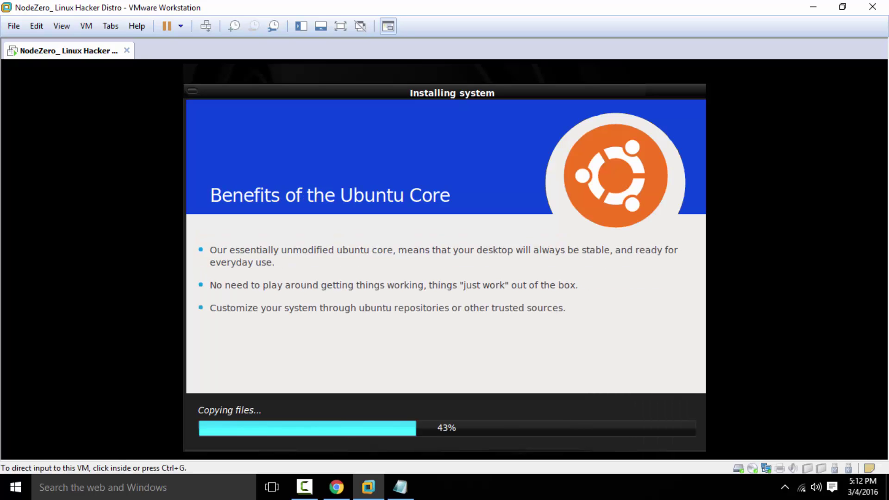
pyautogui.hotkey('ctrl', 'g')
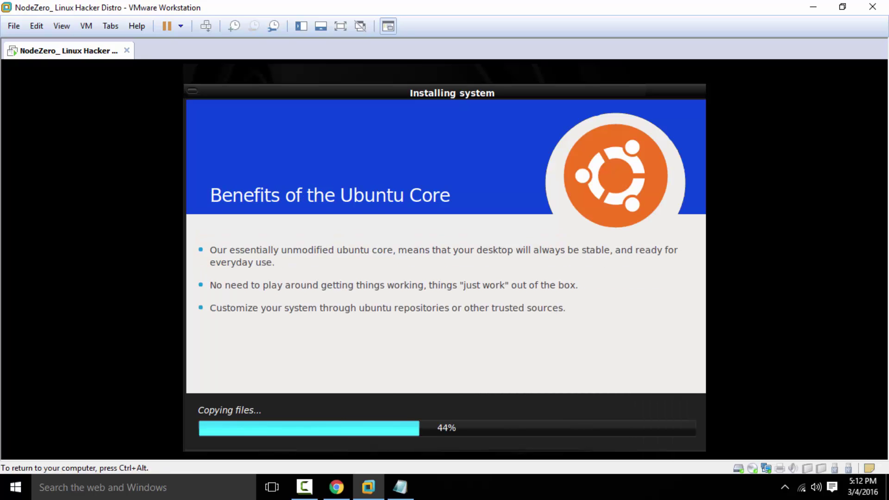
pyautogui.hotkey('ctrl', 'alt')
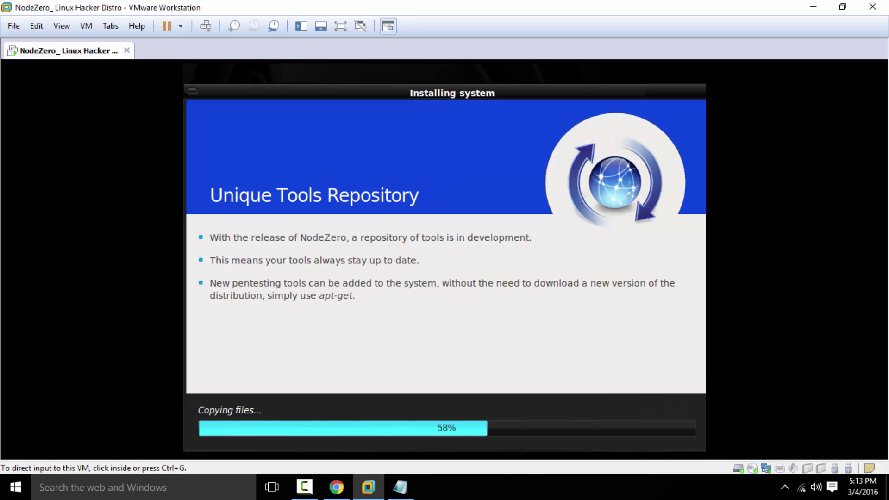
pyautogui.hotkey('ctrl', 'g')
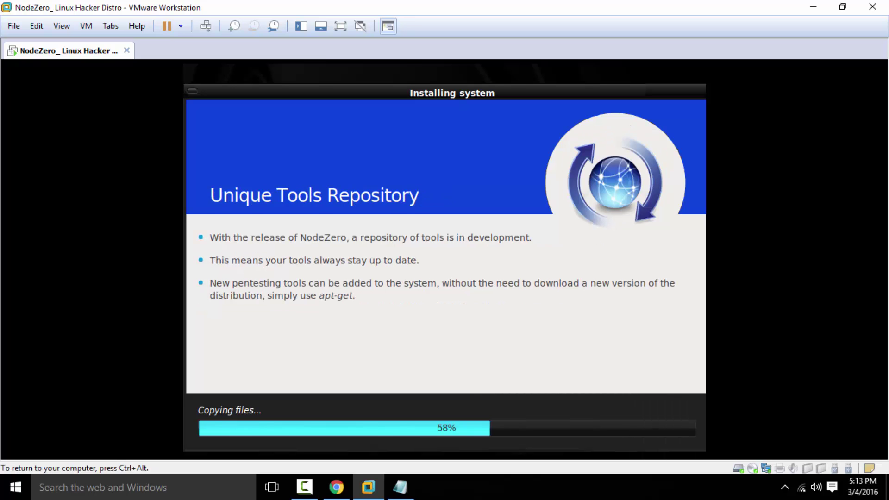
pyautogui.hotkey('ctrl', 'alt')
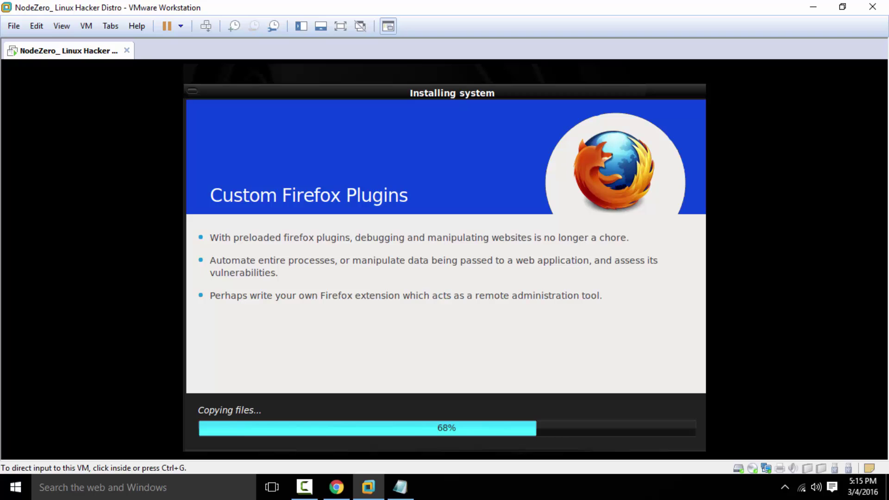
pyautogui.hotkey('ctrl', 'g')
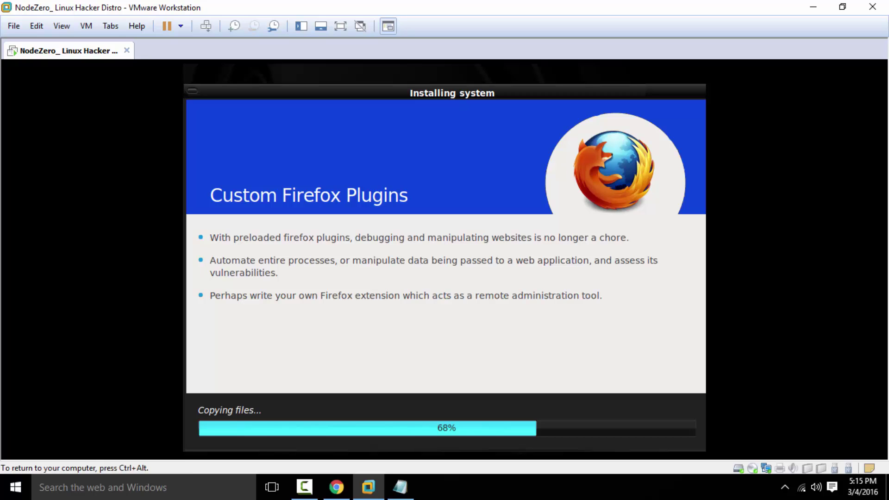
pyautogui.hotkey('ctrl', 'alt')
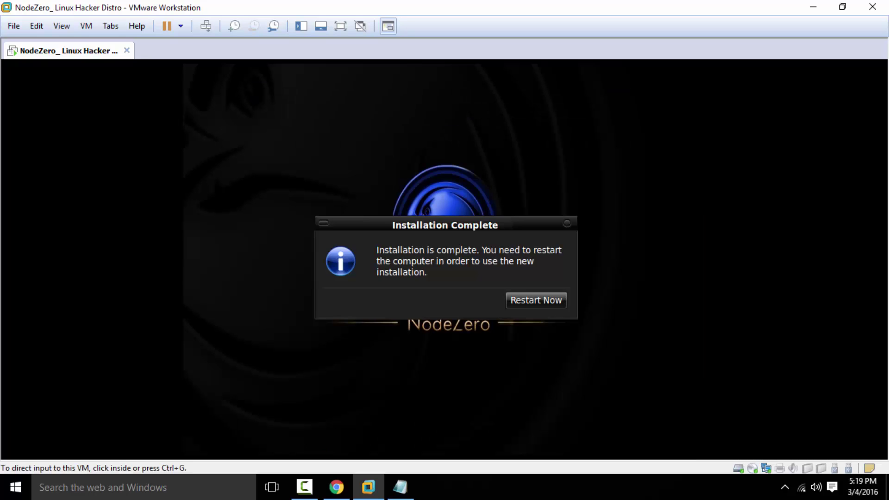
pyautogui.hotkey('ctrl', 'g')
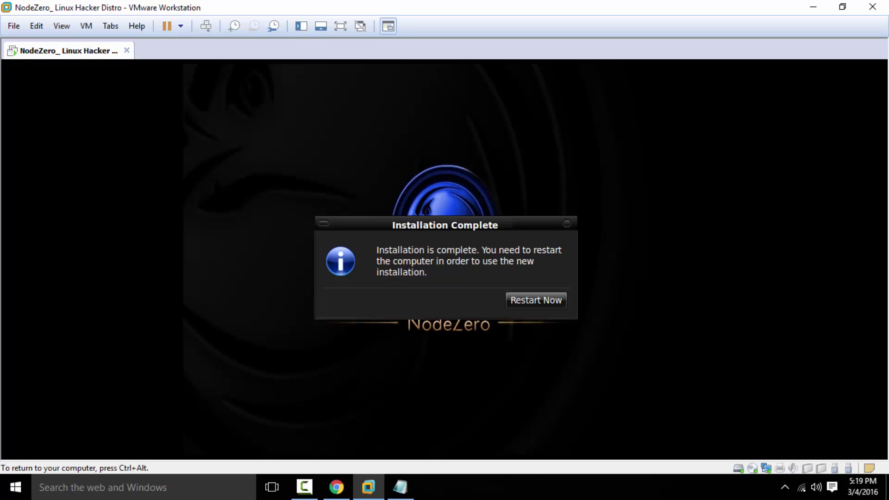
# - Restart the VM and boot the default NodeZero entry from the GRUB menu
pyautogui.press('Return')
pyautogui.hotkey('ctrl', 'alt')
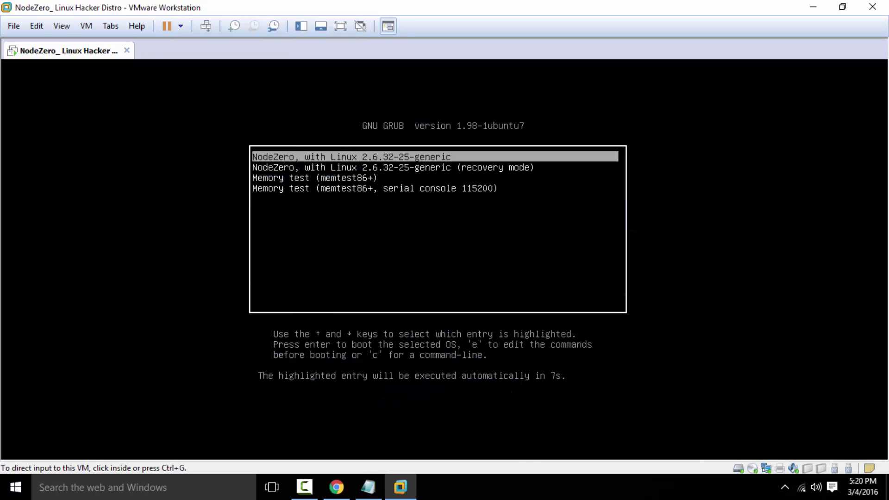
pyautogui.hotkey('ctrl', 'g')
pyautogui.press('Return')
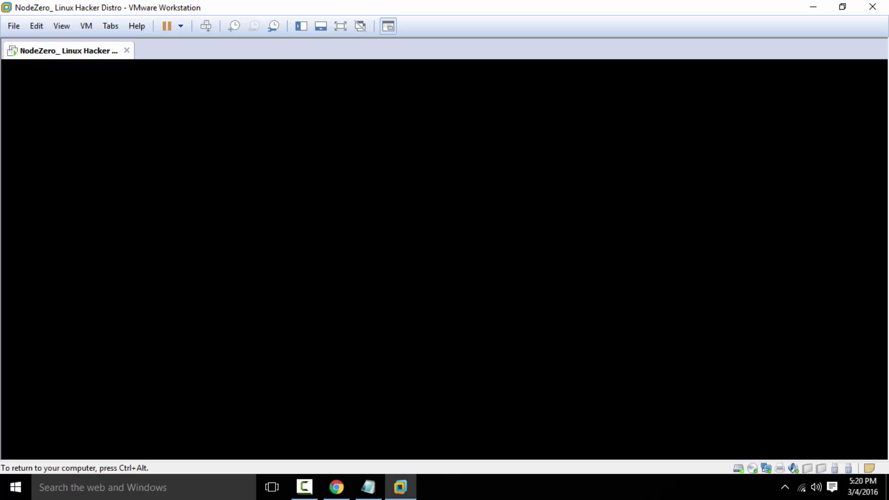
pyautogui.hotkey('ctrl', 'alt')
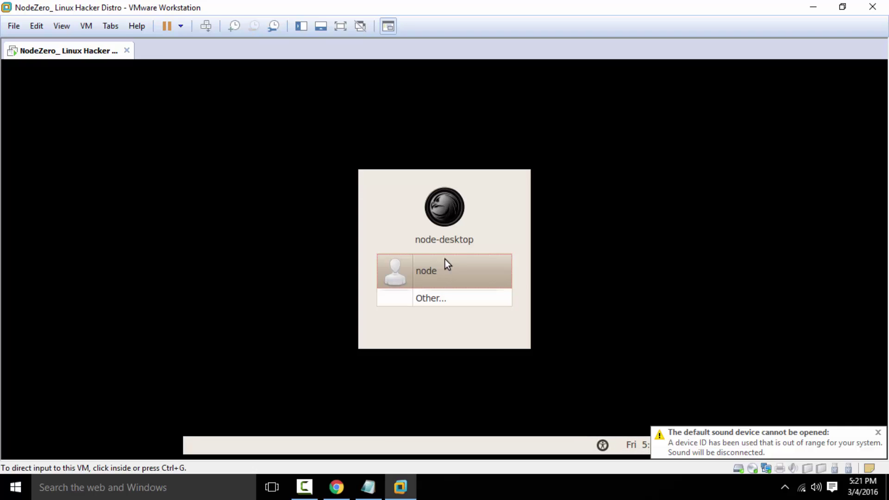
# - Log in to NodeZero by choosing the user account and entering its password
pyautogui.click(446, 264)
pyautogui.click(445, 264)
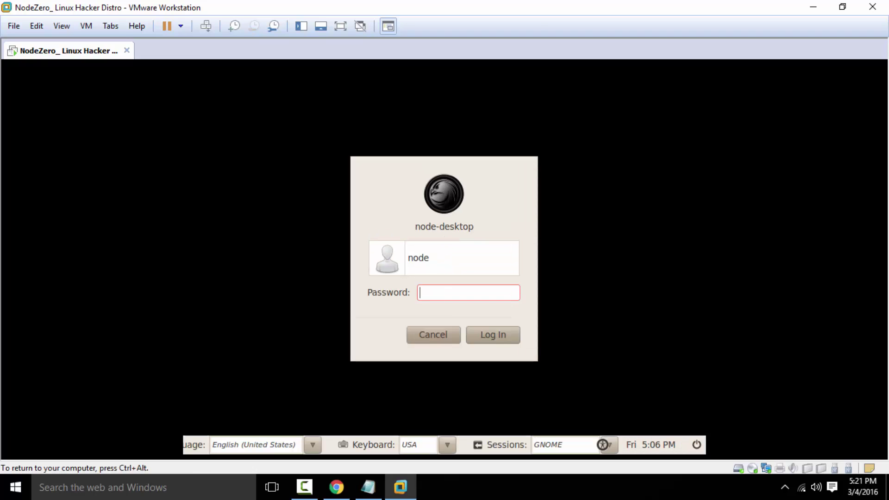
pyautogui.write('node')
pyautogui.press('Return')
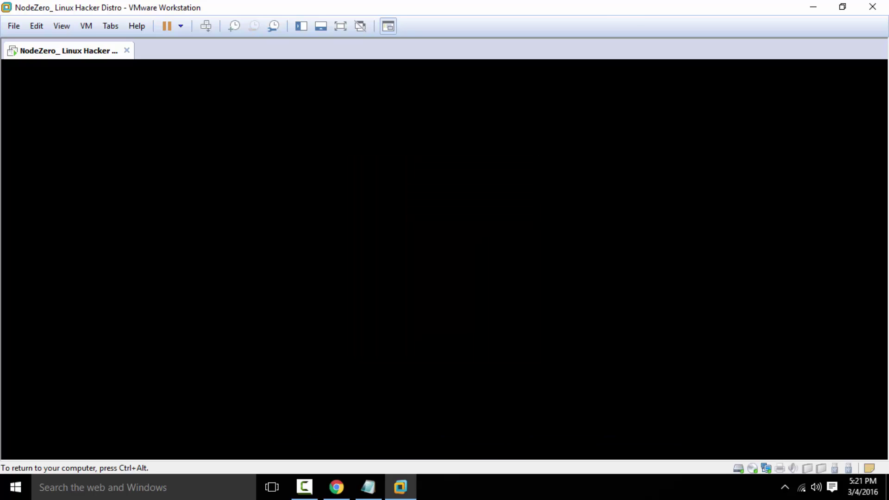
pyautogui.hotkey('ctrl', 'alt')
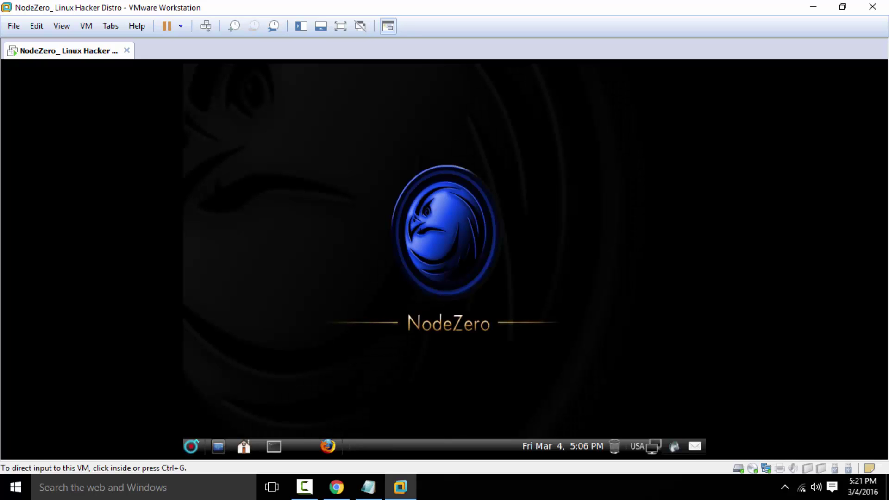
# - Set the NodeZero display to 1280 x 720 (16:9) in Monitor Preferences and keep the configuration
pyautogui.click(190, 446)
pyautogui.click(190, 446)
pyautogui.press('Escape')
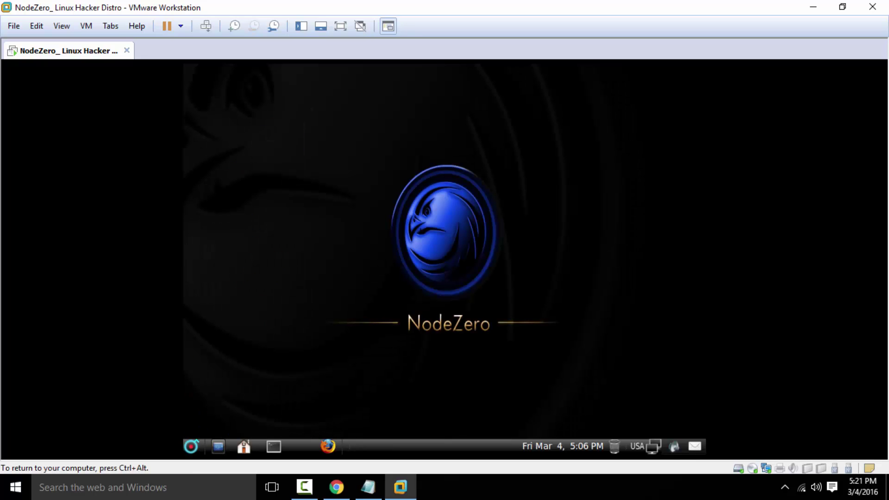
pyautogui.click(191, 446)
pyautogui.moveTo(221, 366)
pyautogui.moveTo(361, 365)
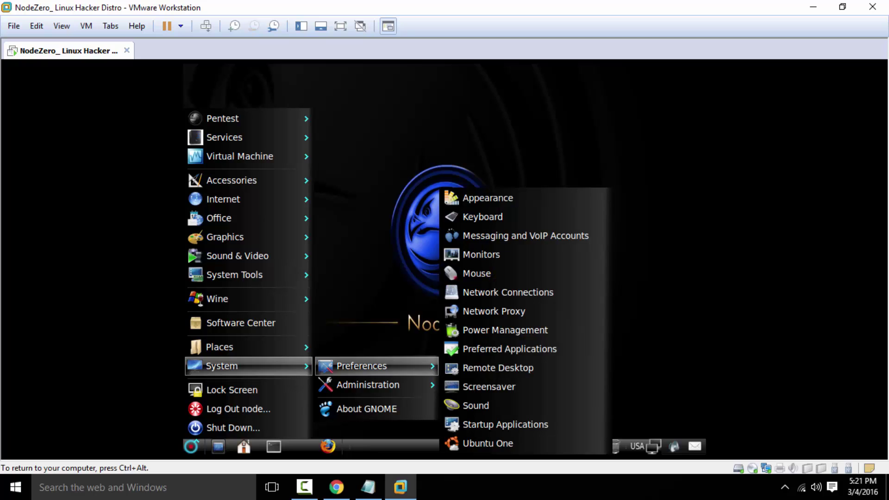
pyautogui.click(481, 254)
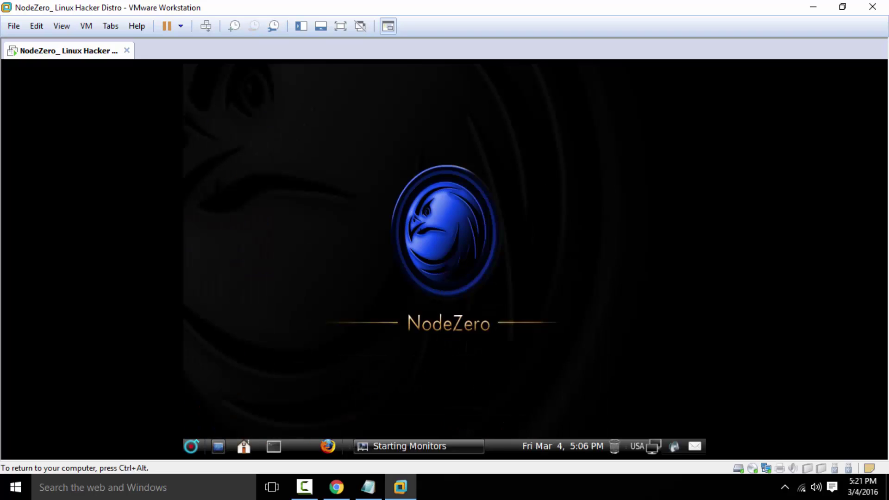
pyautogui.click(627, 193)
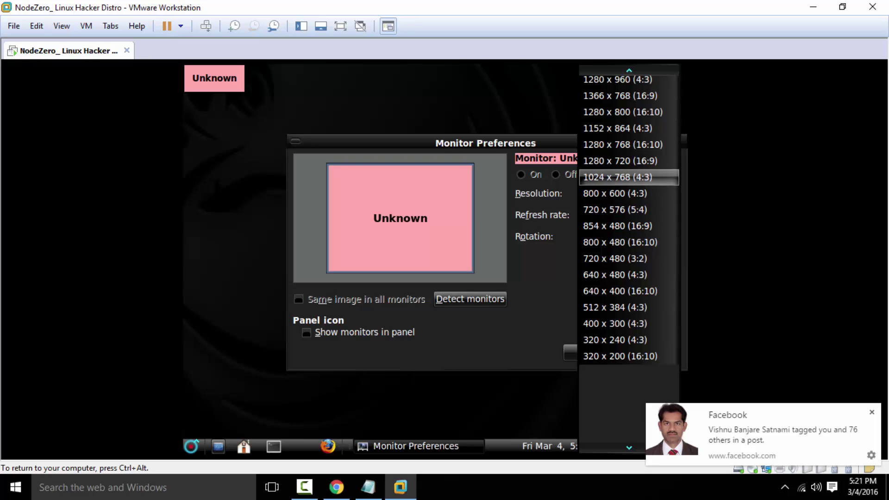
pyautogui.click(620, 161)
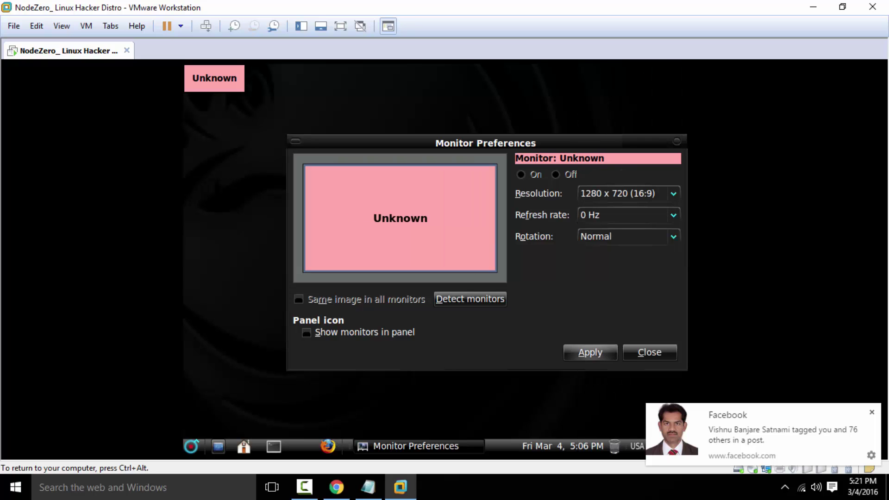
pyautogui.click(585, 351)
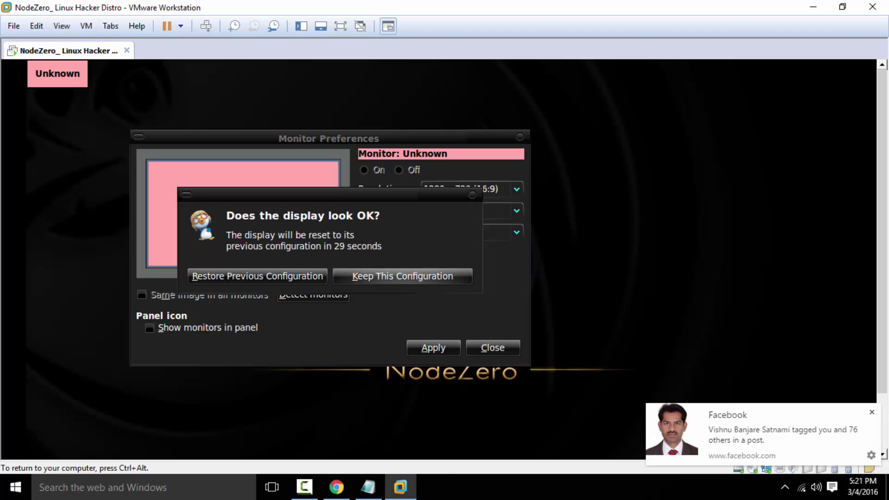
pyautogui.click(402, 276)
pyautogui.click(492, 348)
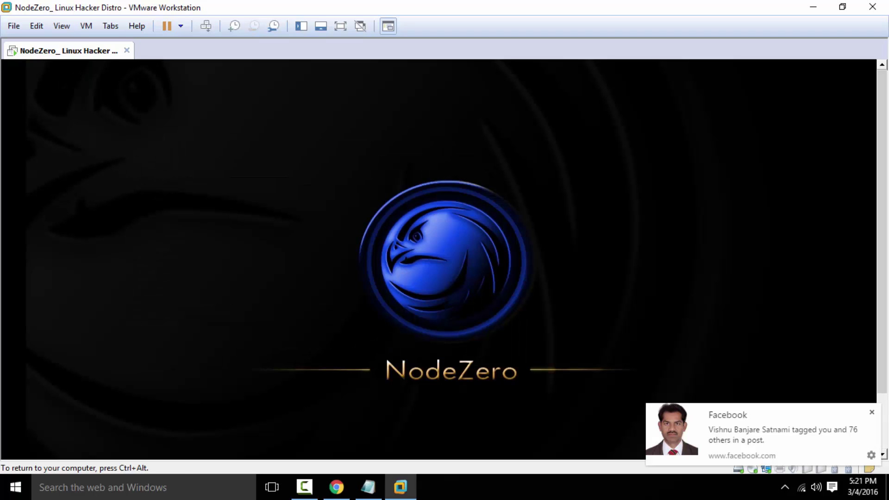
# - Show the VM fullscreen and view the About GNOME window reporting version 2.30.2
pyautogui.hotkey('ctrl', 'alt', 'Return')
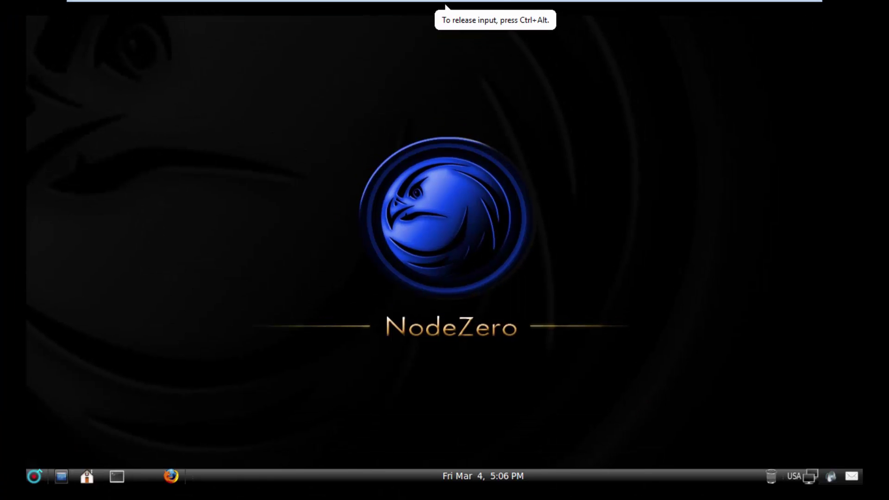
pyautogui.hotkey('alt', 'F1')
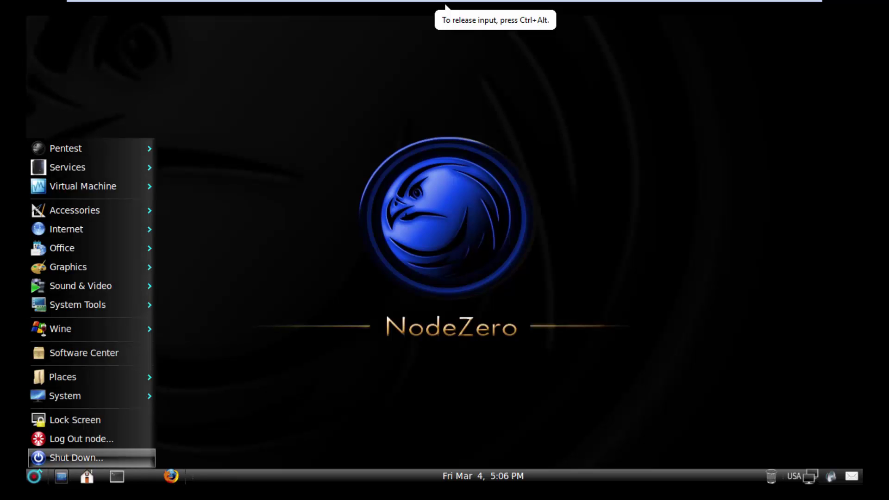
pyautogui.press('Up')
pyautogui.press('Up')
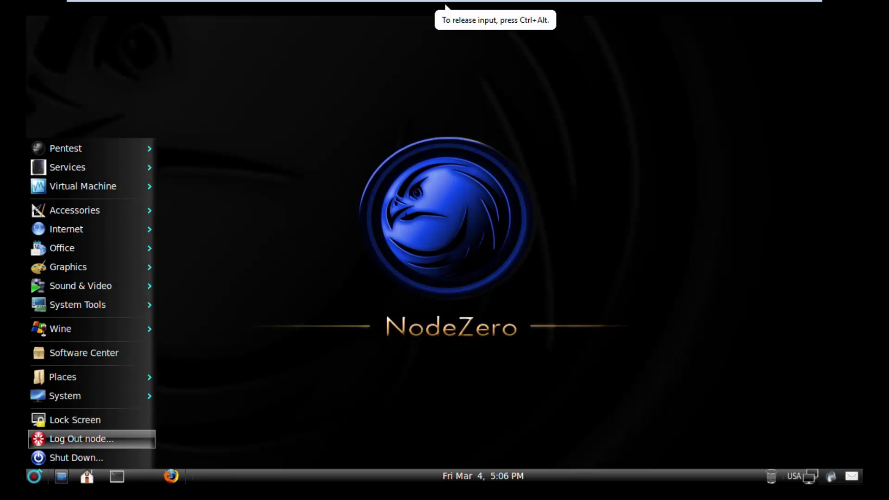
pyautogui.moveTo(65, 396)
pyautogui.press('Right')
pyautogui.press('Down')
pyautogui.press('Down')
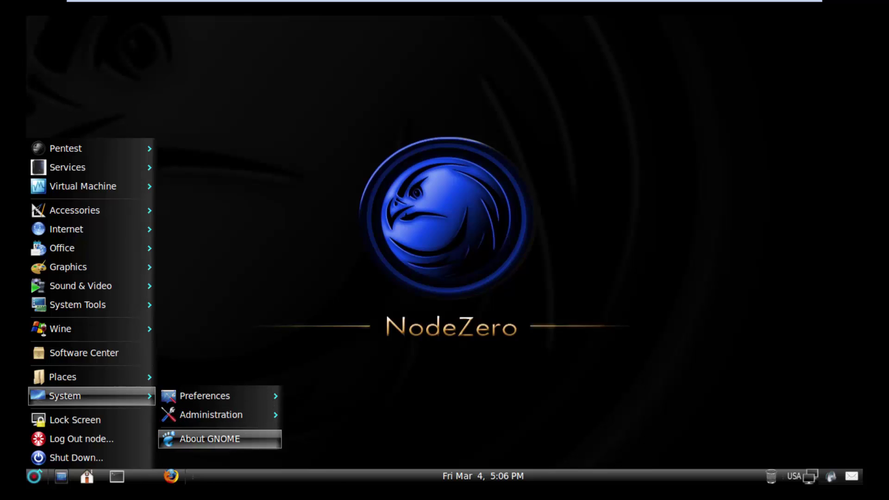
pyautogui.press('Return')
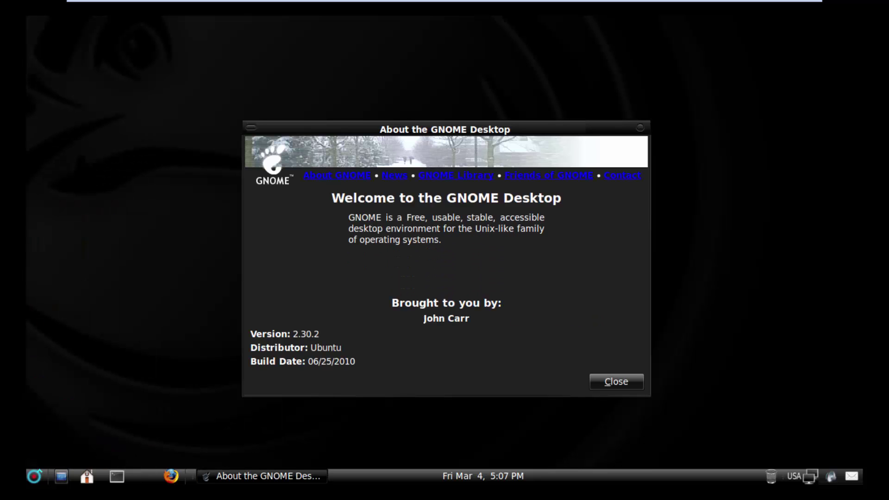
pyautogui.press('Return')
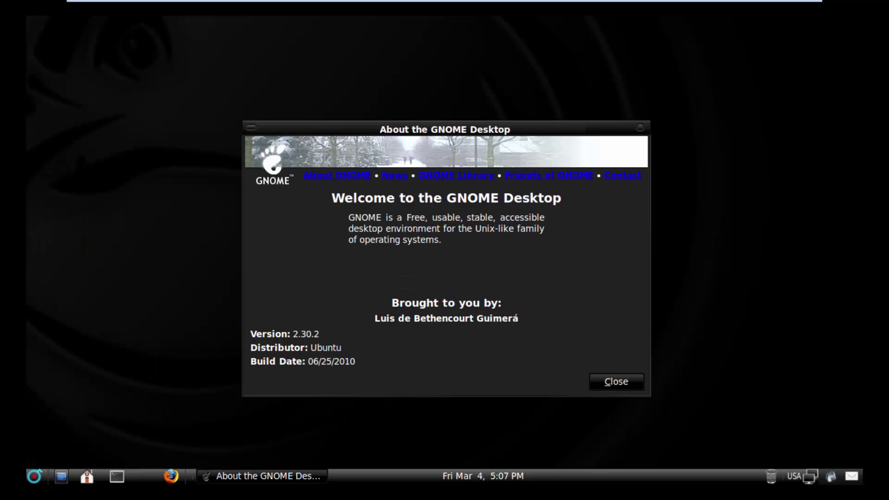
# - Back in the nodezero Notepad note, type 'THATS IT THANKS FOR WATCHING AND PLEASE SUBSCRIBE MY CHANNEL'
pyautogui.click(771, 9)
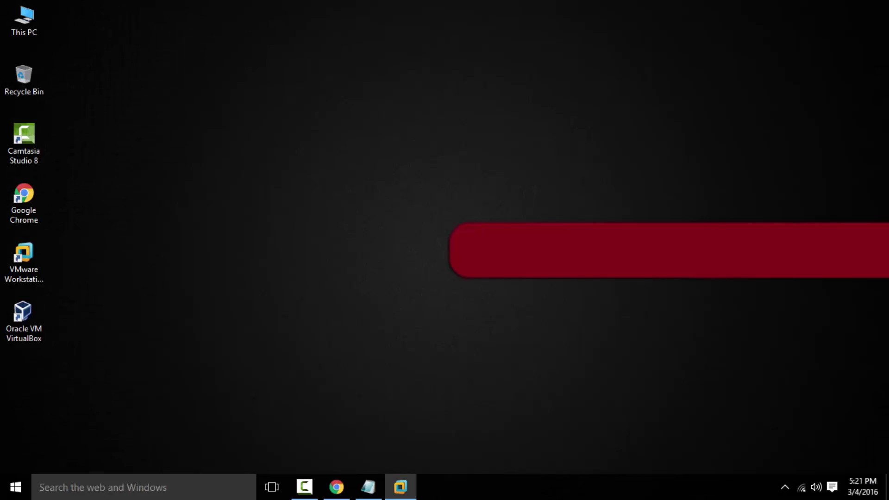
pyautogui.hotkey('alt', 'Tab')
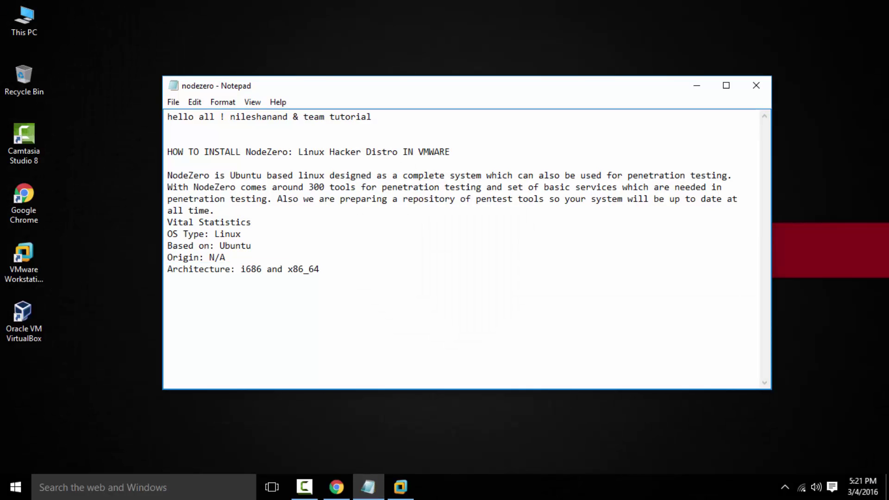
pyautogui.write('THATS IT THANKS FOR ')
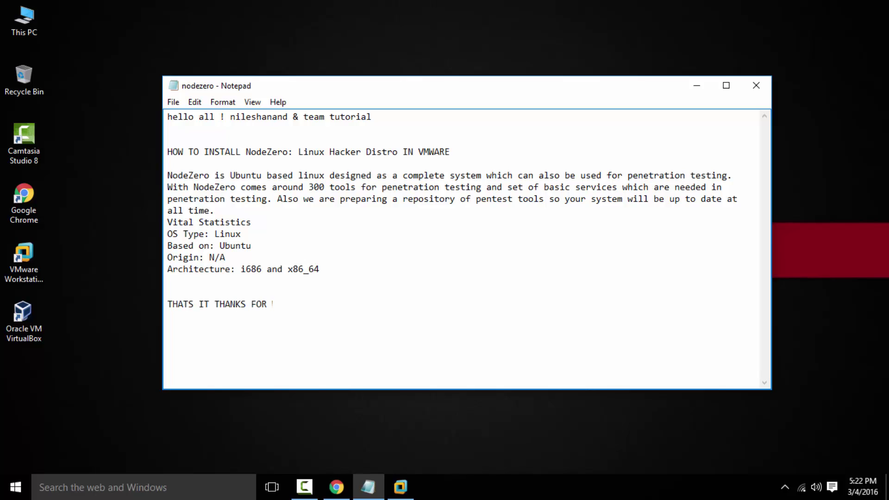
pyautogui.write('WATCHING AND PLEASE')
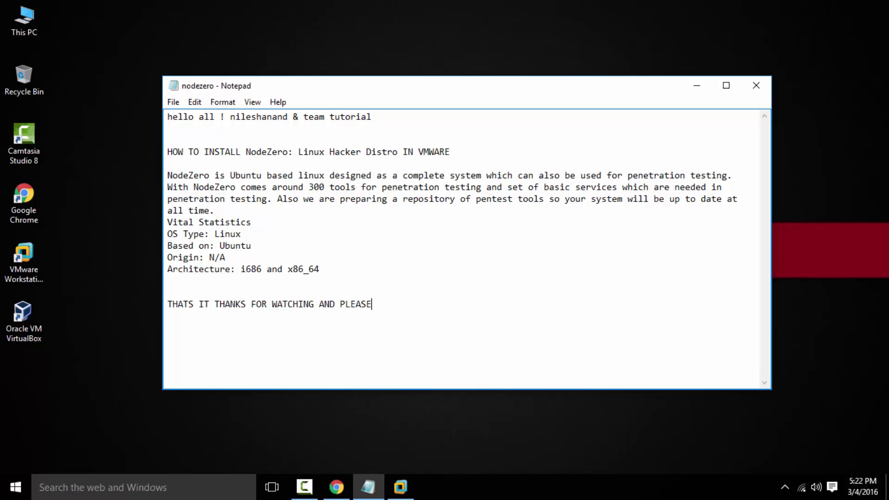
pyautogui.write(' SUBSCRIBE MY CHANN')
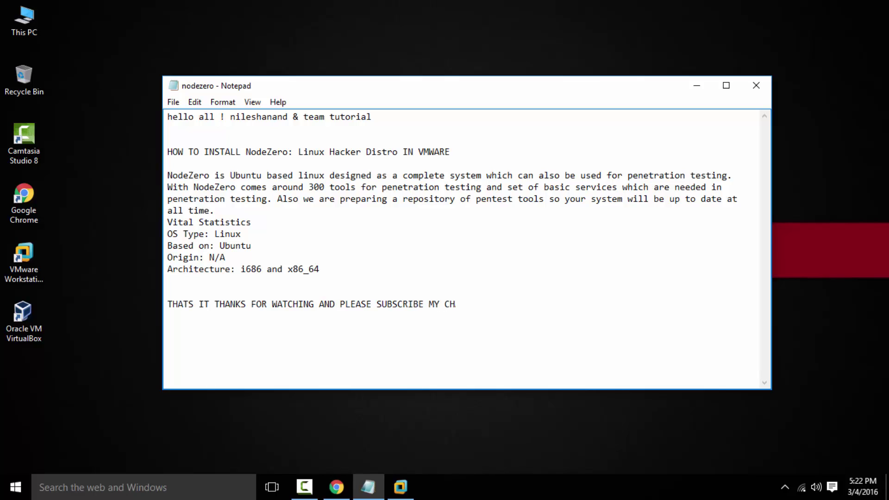